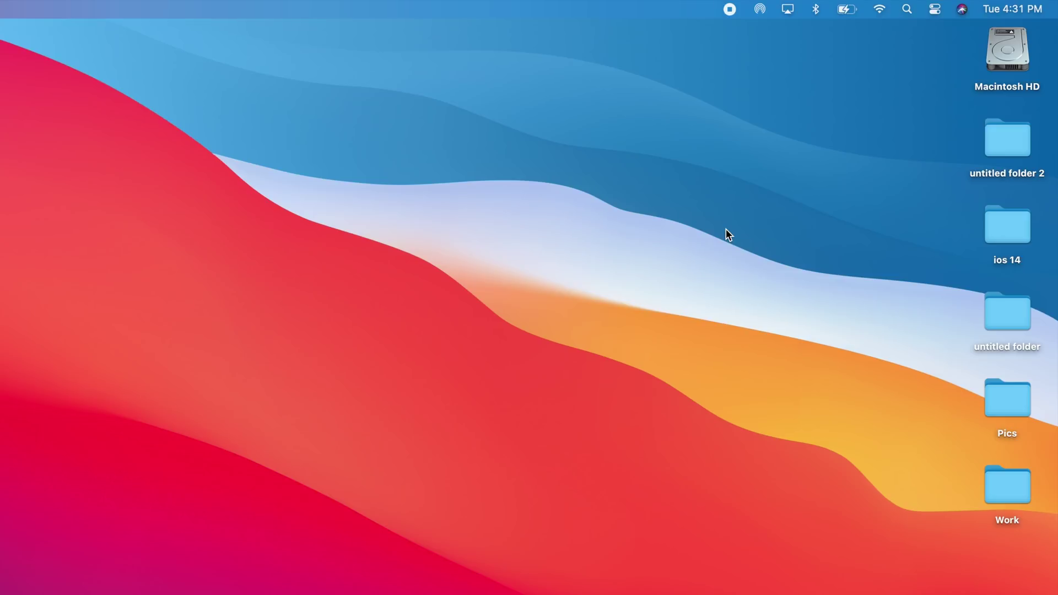
View the sound output devices in Control Center and close it.
{"action": "left_click", "coordinate": [935, 12]}
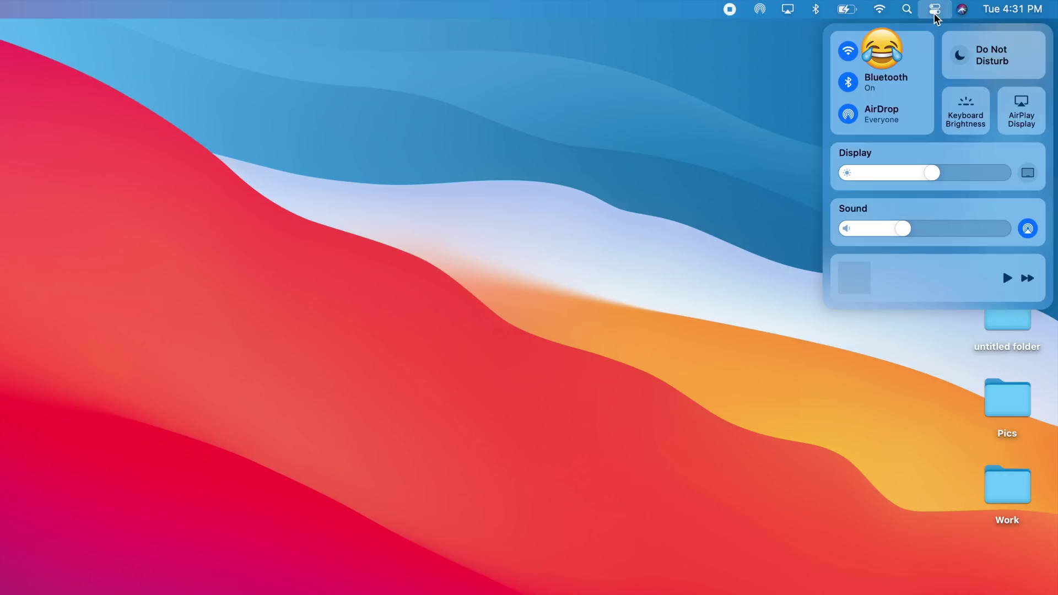
{"action": "left_click", "coordinate": [1035, 209]}
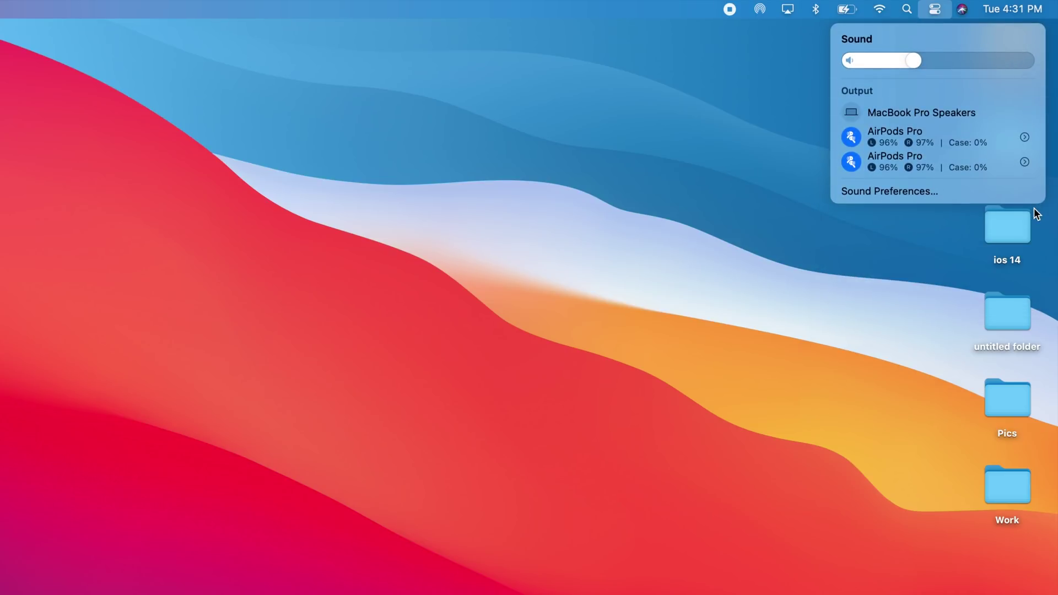
{"action": "left_click", "coordinate": [891, 302]}
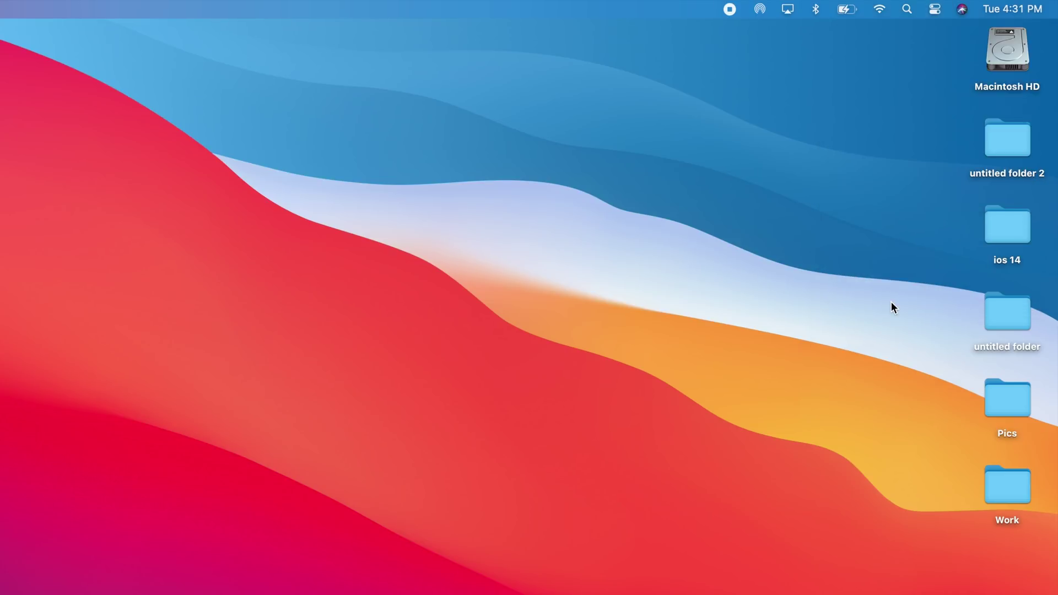
Add the Sound control from Control Center to the menu bar and check its menu.
{"action": "left_click", "coordinate": [936, 11]}
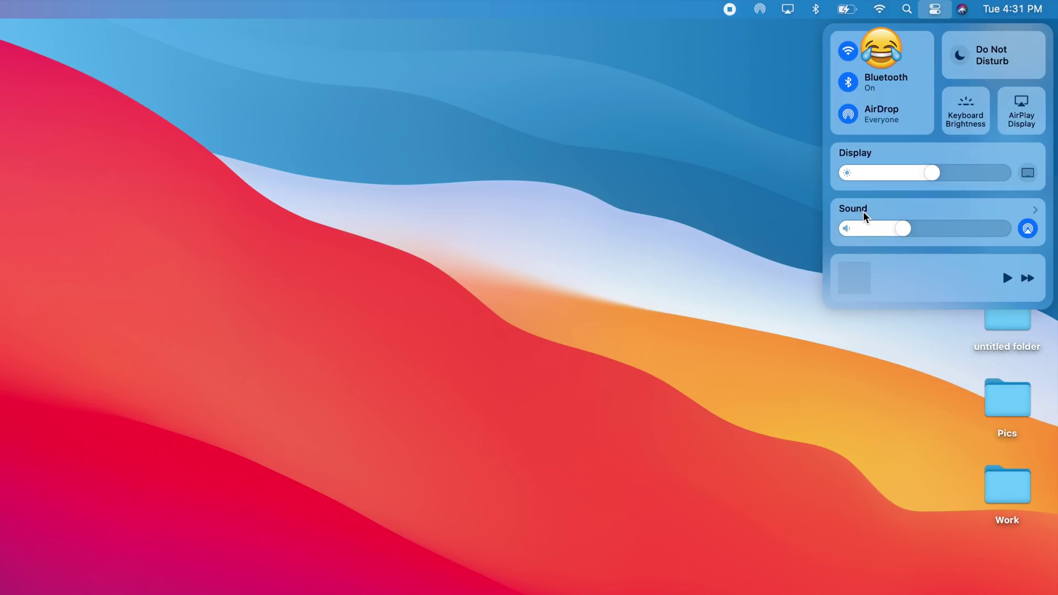
{"action": "left_click_drag", "start_coordinate": [865, 215], "coordinate": [704, 13]}
{"action": "left_click", "coordinate": [699, 9]}
{"action": "left_click", "coordinate": [583, 132]}
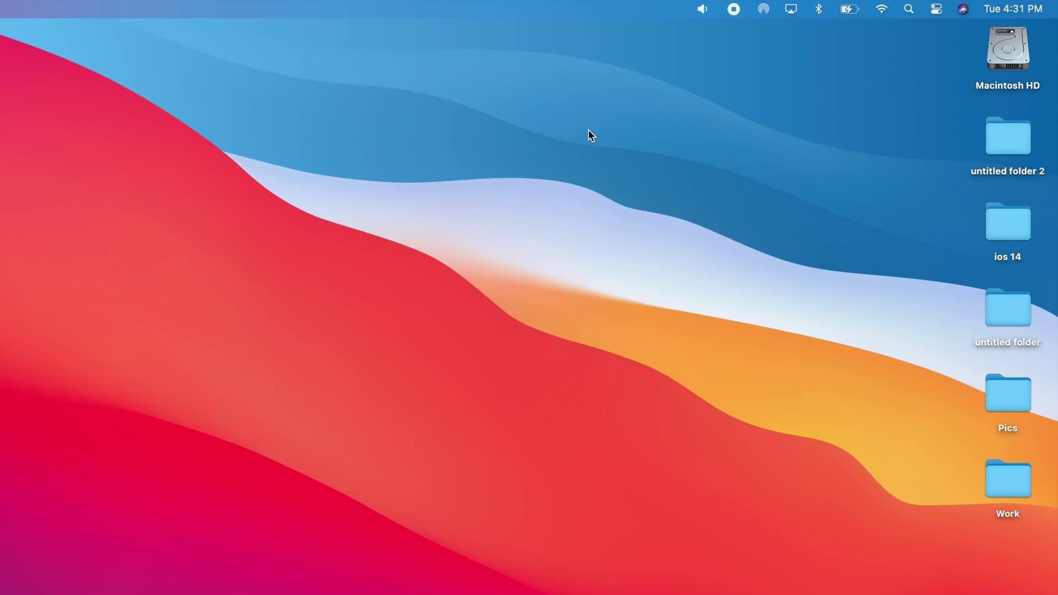
Examine the Wi-Fi networks, the Bluetooth devices and the sound output options from their menu bar items.
{"action": "left_click", "coordinate": [883, 11]}
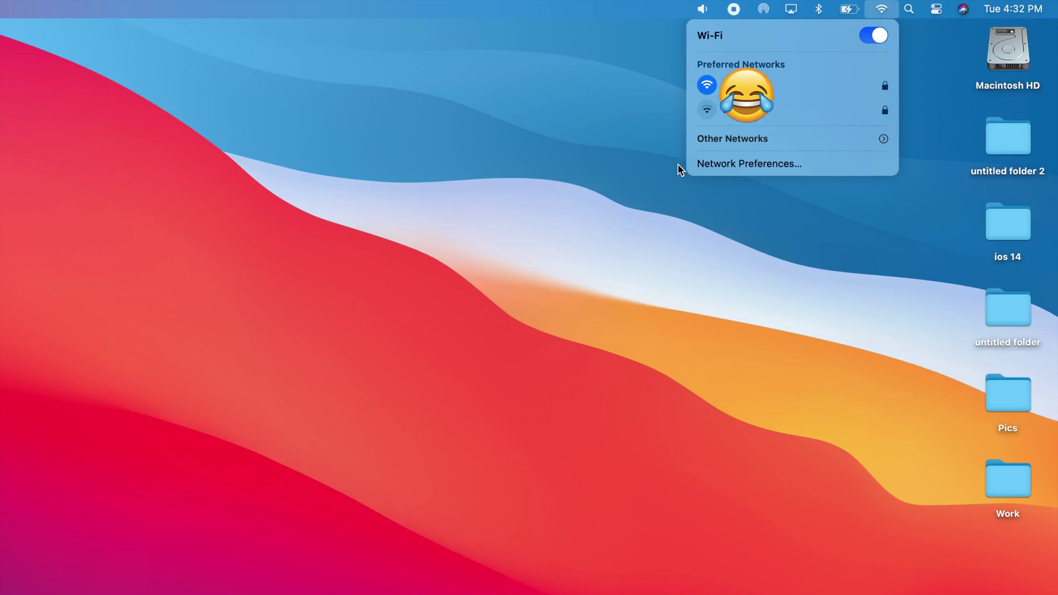
{"action": "left_click", "coordinate": [651, 164]}
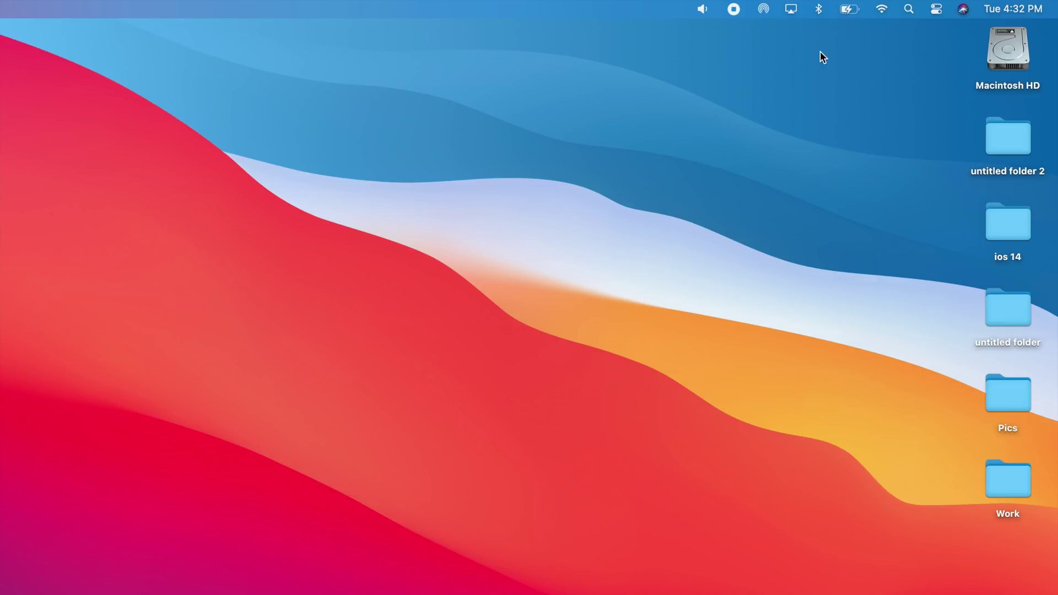
{"action": "left_click", "coordinate": [819, 10]}
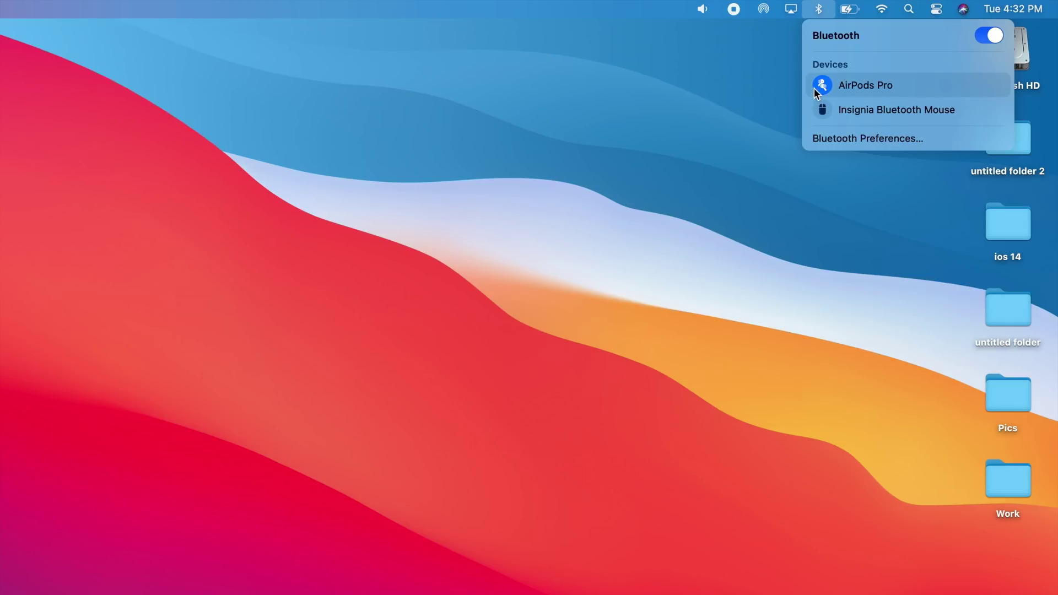
{"action": "left_click", "coordinate": [737, 156]}
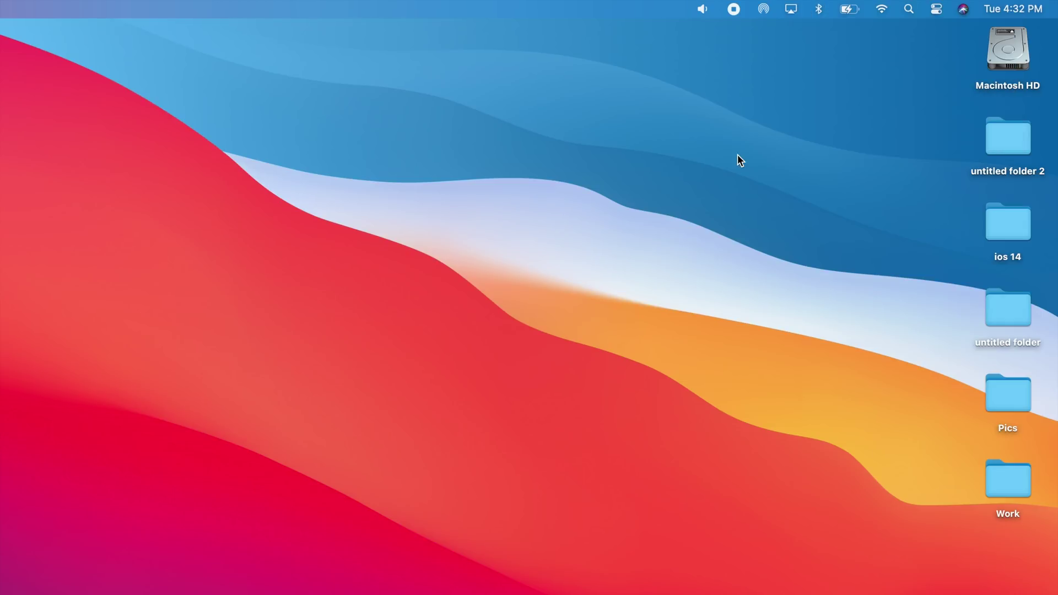
{"action": "left_click", "coordinate": [707, 9]}
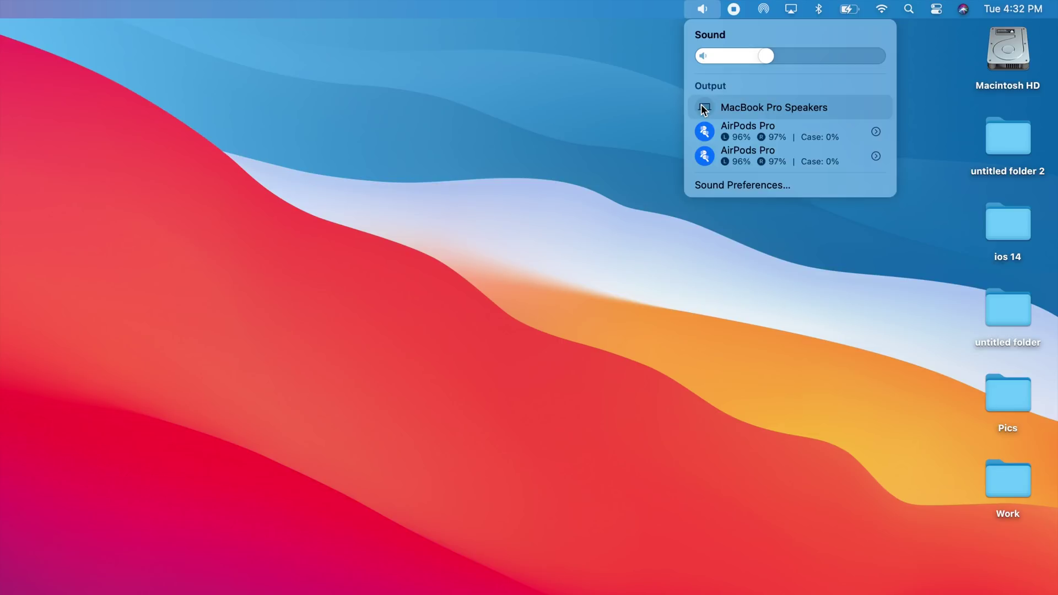
{"action": "left_click", "coordinate": [640, 148]}
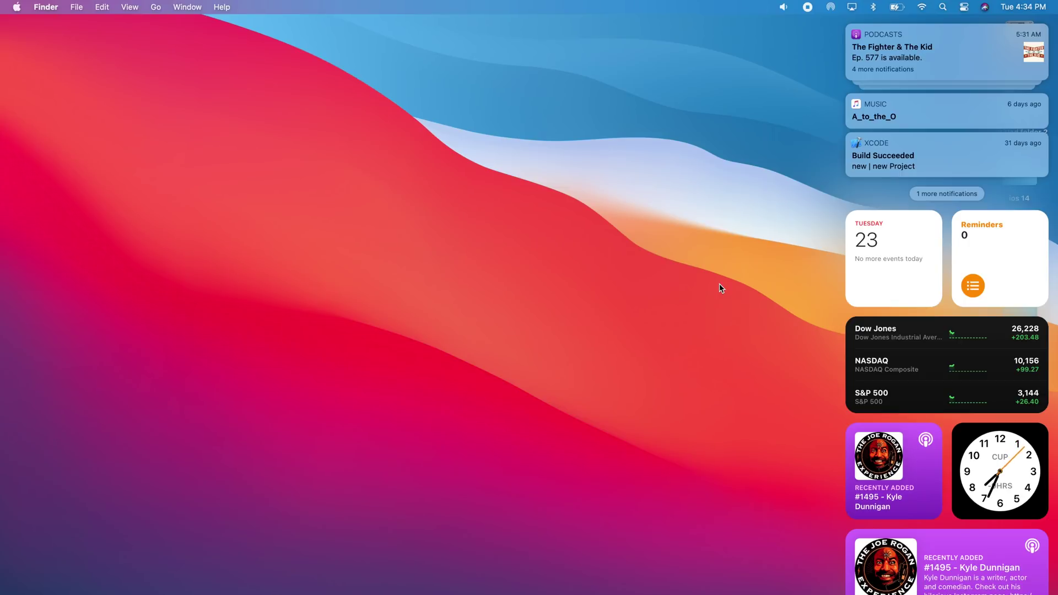
Look through the widgets in Notification Center and start editing them.
{"action": "left_click", "coordinate": [719, 283]}
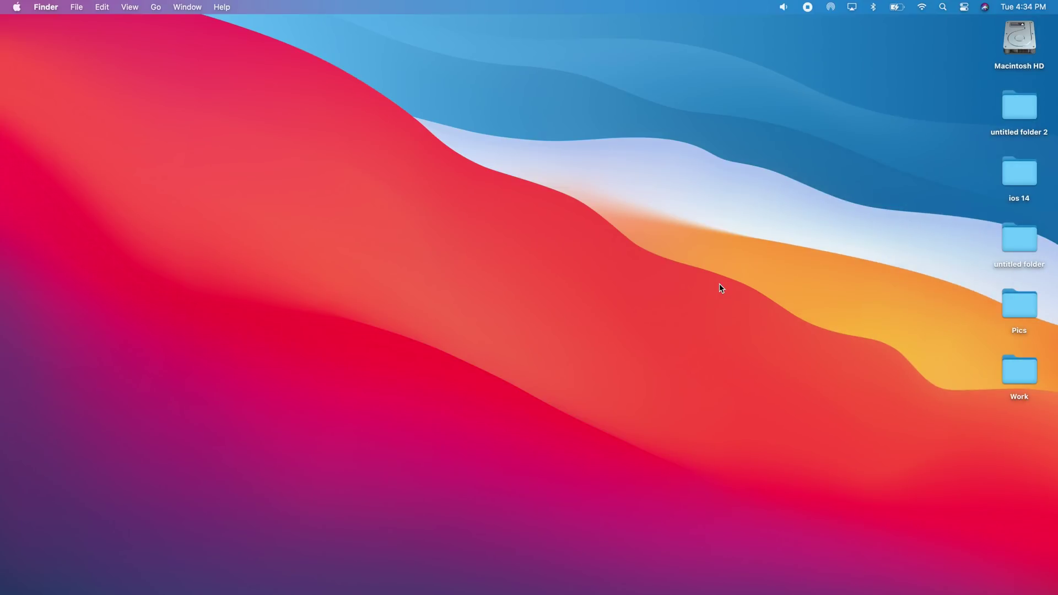
{"action": "left_click", "coordinate": [1037, 12]}
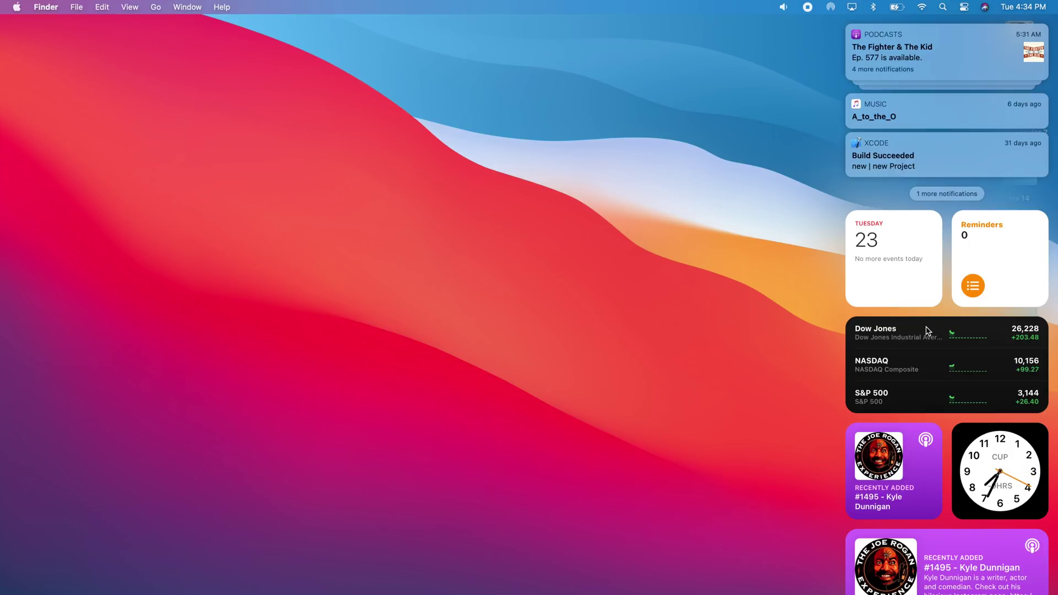
{"action": "scroll", "coordinate": [926, 331], "scroll_direction": "down", "scroll_amount": 2}
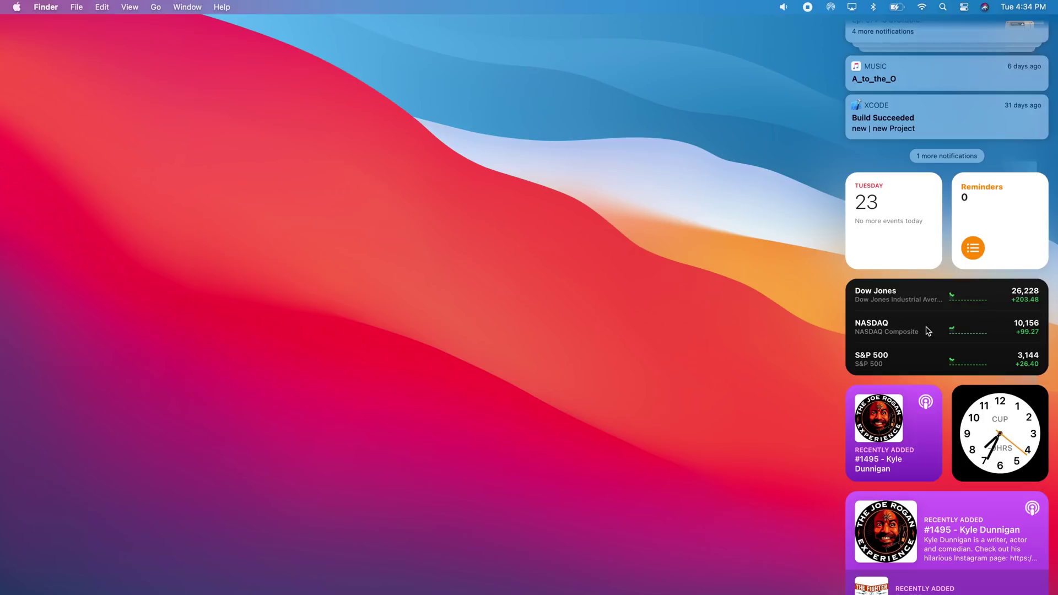
{"action": "scroll", "coordinate": [928, 331], "scroll_direction": "down", "scroll_amount": 10}
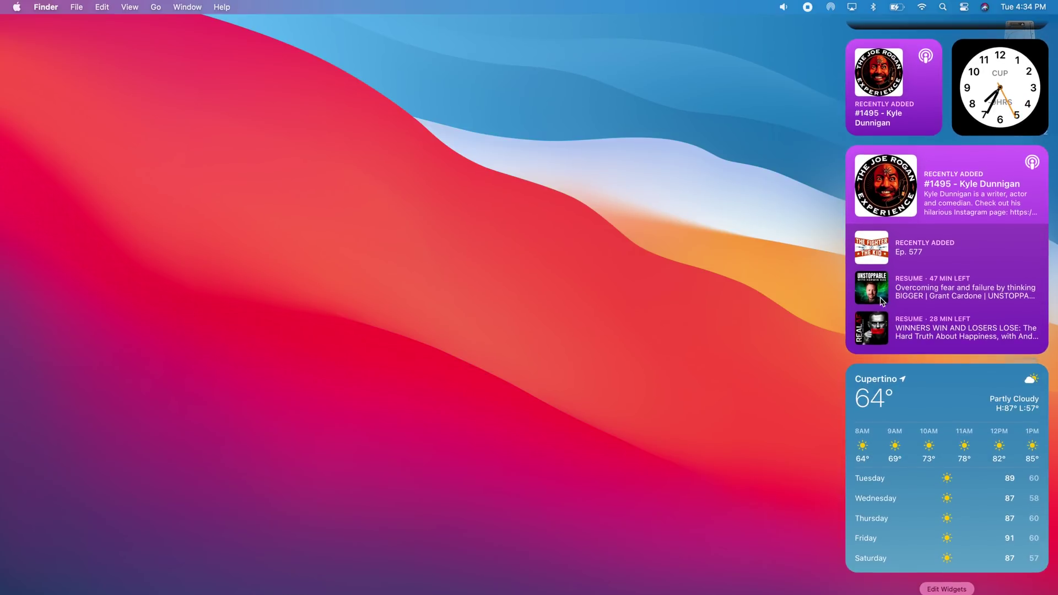
{"action": "left_click", "coordinate": [947, 589]}
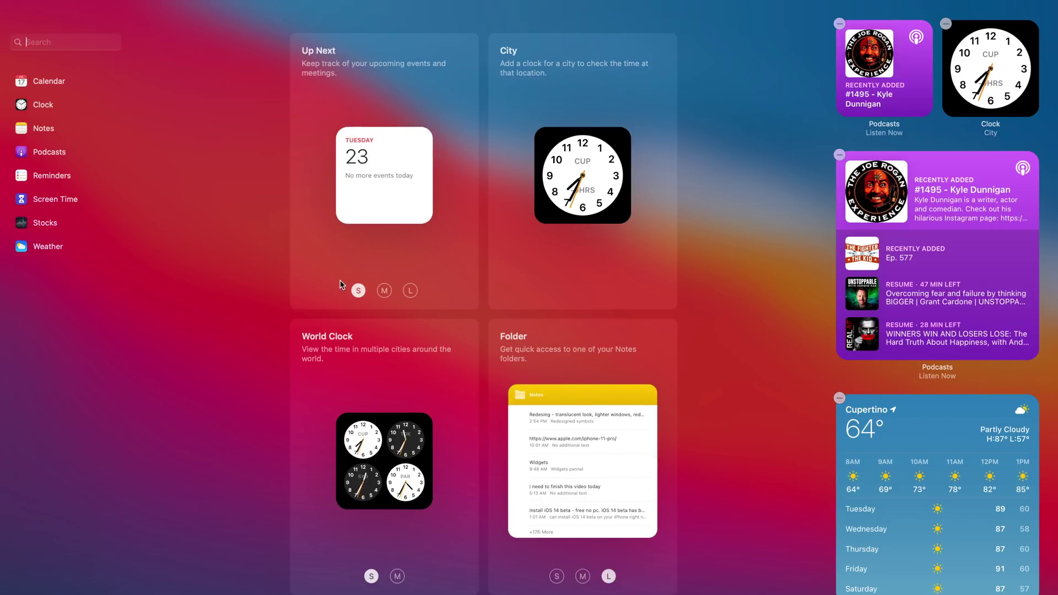
Add the medium Calendar Up Next widget directly above the large Podcasts widget and finish editing.
{"action": "left_click", "coordinate": [386, 292]}
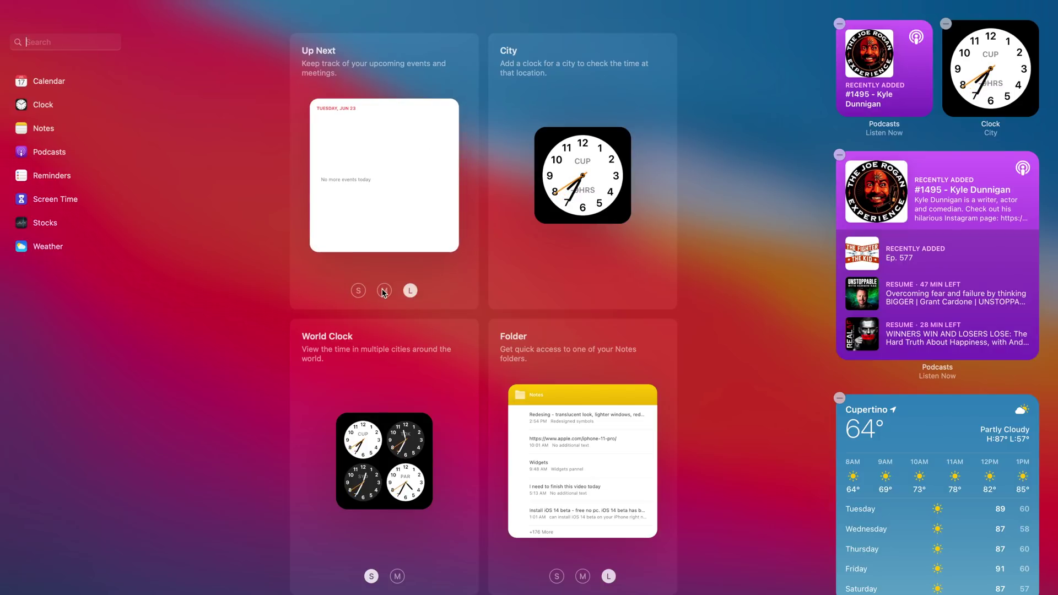
{"action": "left_click", "coordinate": [364, 181]}
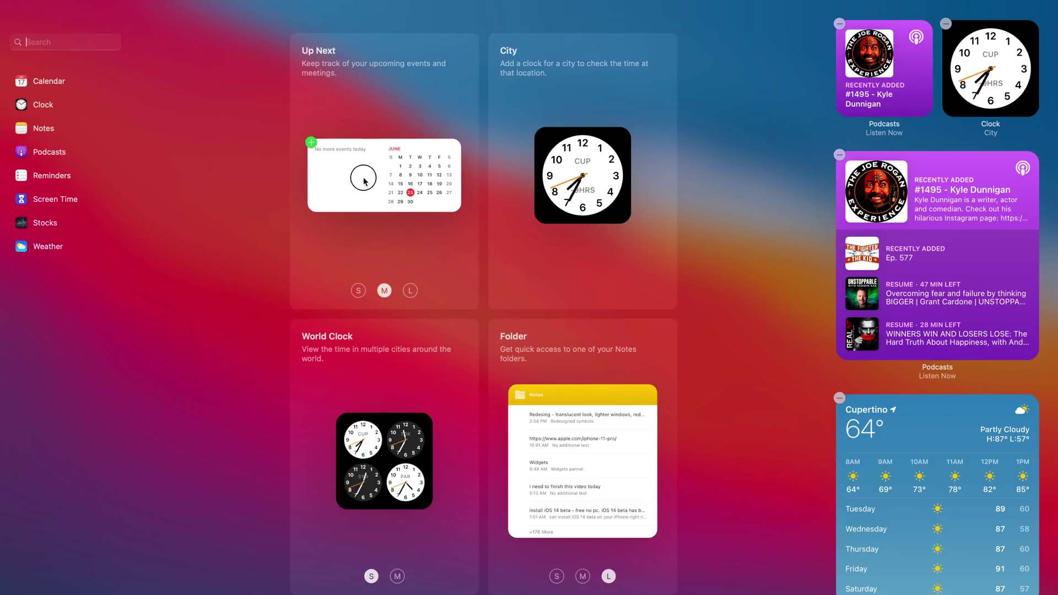
{"action": "left_click_drag", "start_coordinate": [364, 180], "coordinate": [912, 176]}
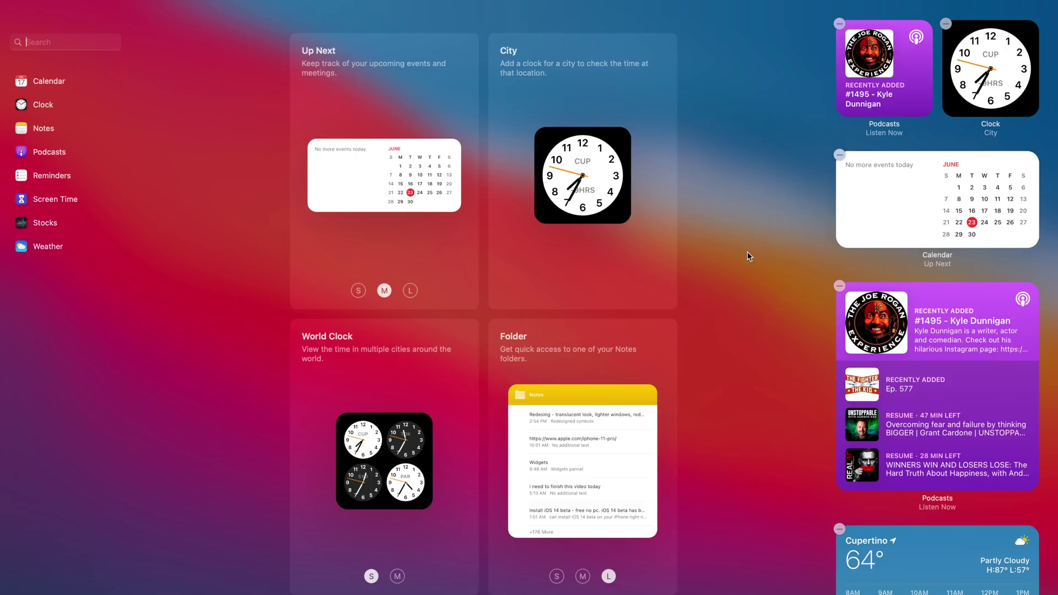
{"action": "left_click", "coordinate": [709, 301]}
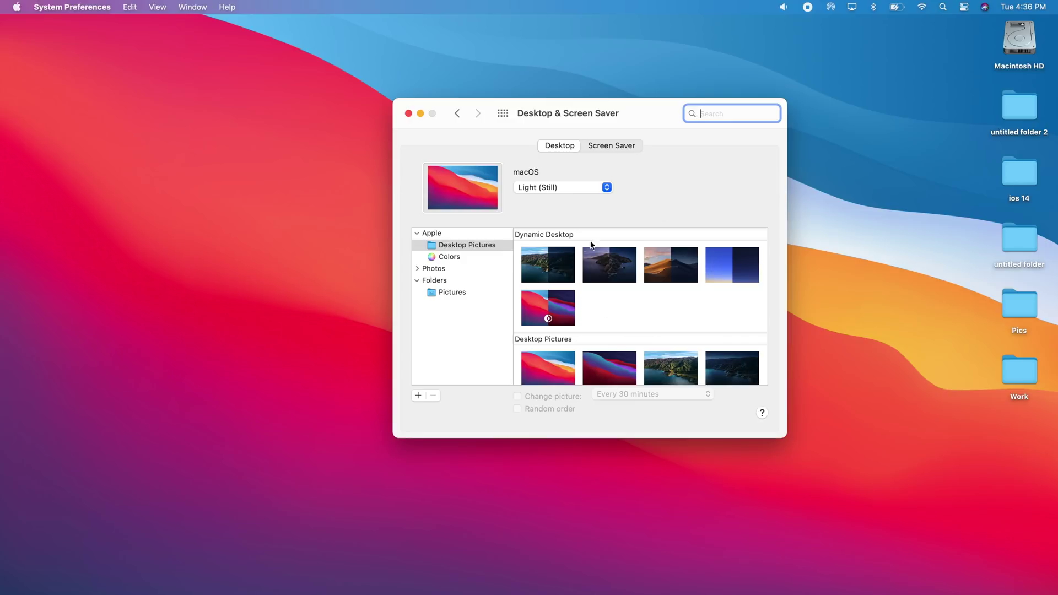
Try the macOS Dark, Day and Night desktop pictures, set macOS Light as the wallpaper, and close the settings.
{"action": "left_click", "coordinate": [604, 370]}
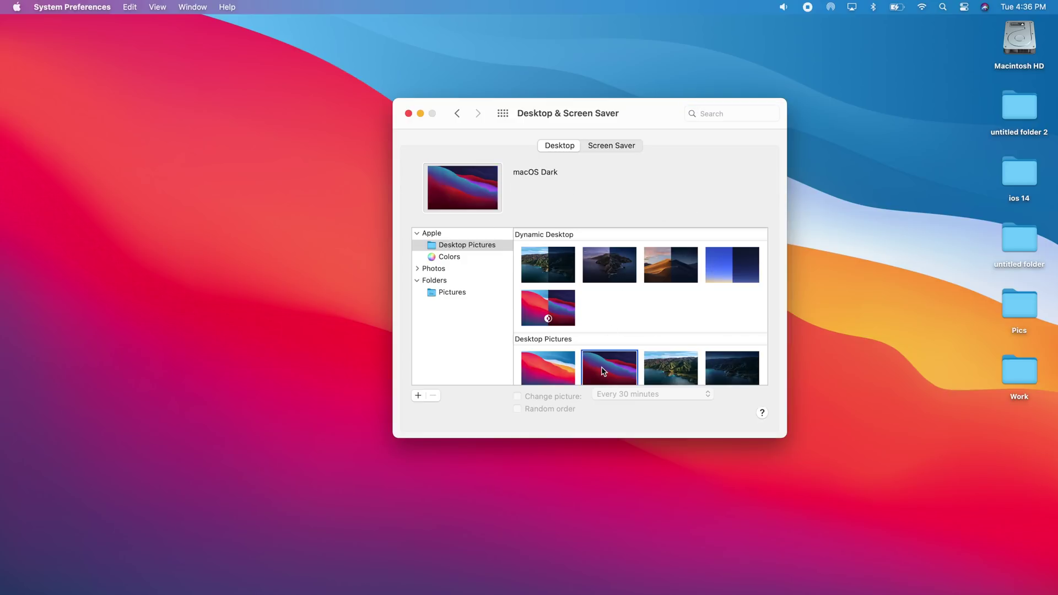
{"action": "scroll", "coordinate": [603, 371], "scroll_direction": "down", "scroll_amount": 1}
{"action": "left_click", "coordinate": [663, 340]}
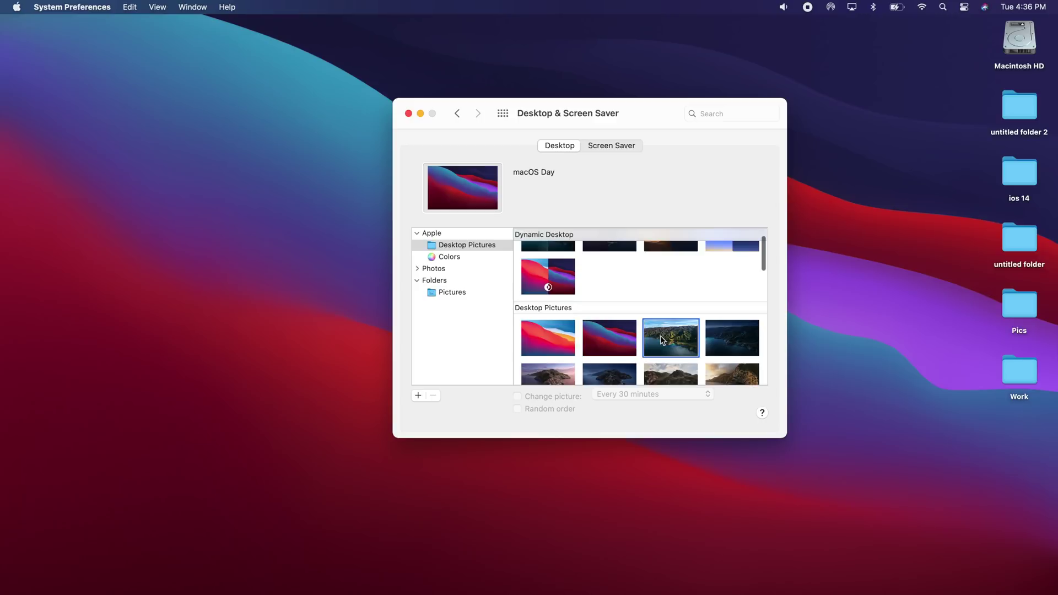
{"action": "left_click", "coordinate": [724, 344]}
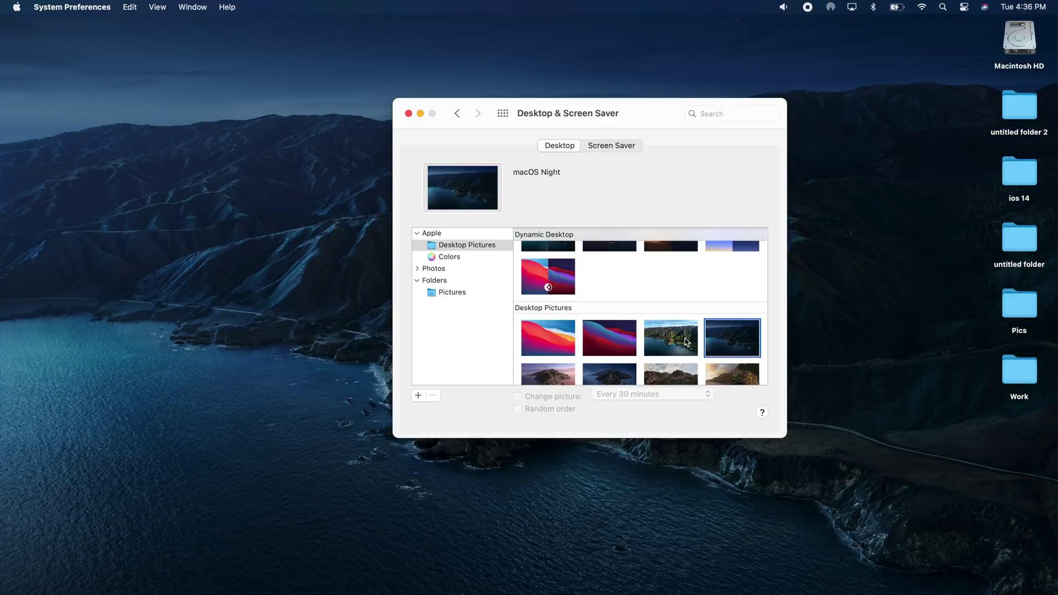
{"action": "left_click", "coordinate": [552, 339]}
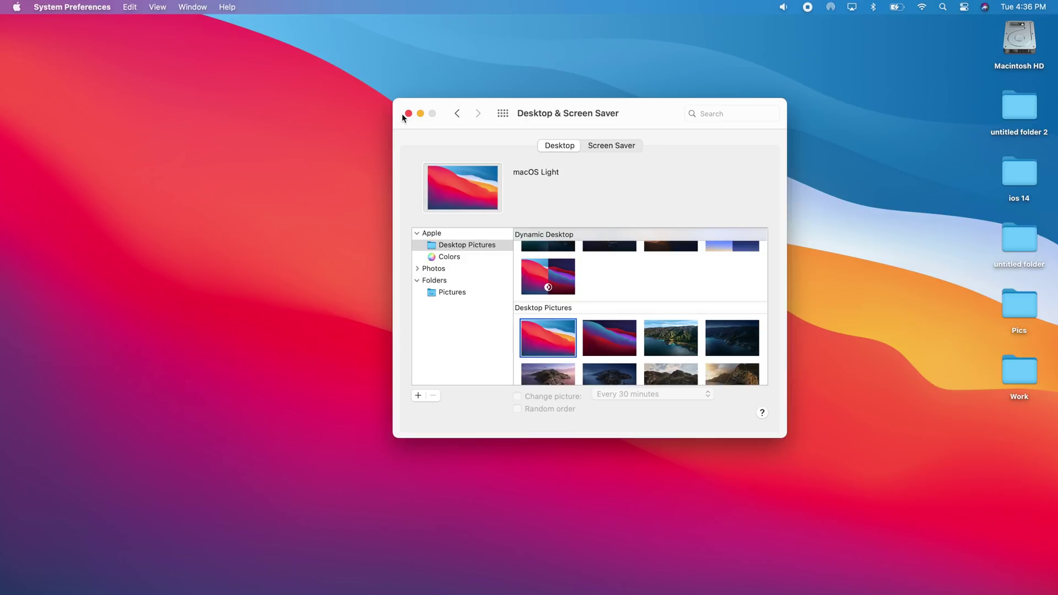
{"action": "left_click", "coordinate": [408, 114]}
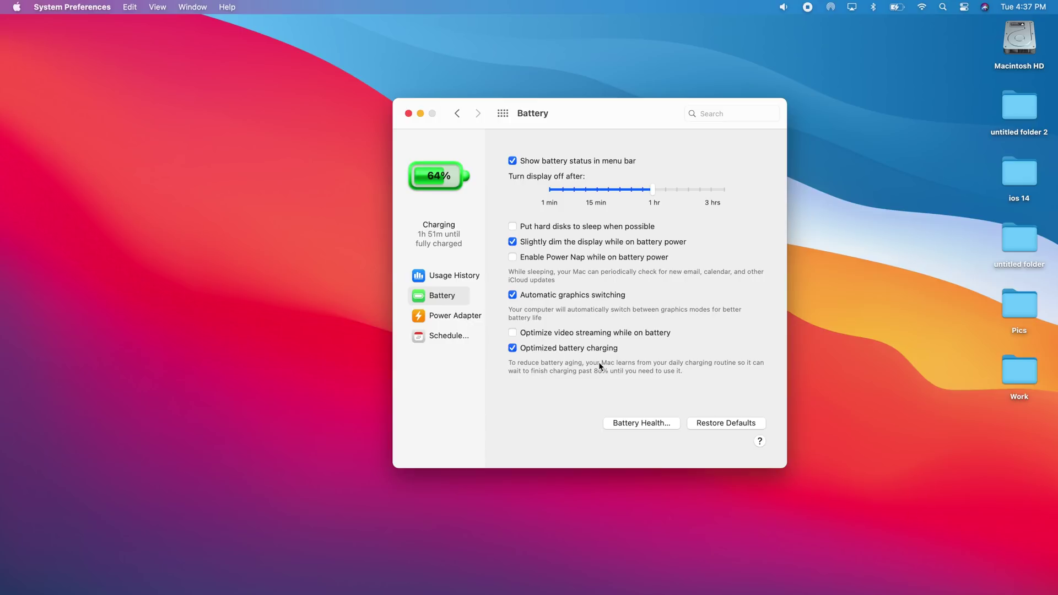
View the battery usage history for the last 24 hours and the last 10 days.
{"action": "left_click", "coordinate": [455, 276]}
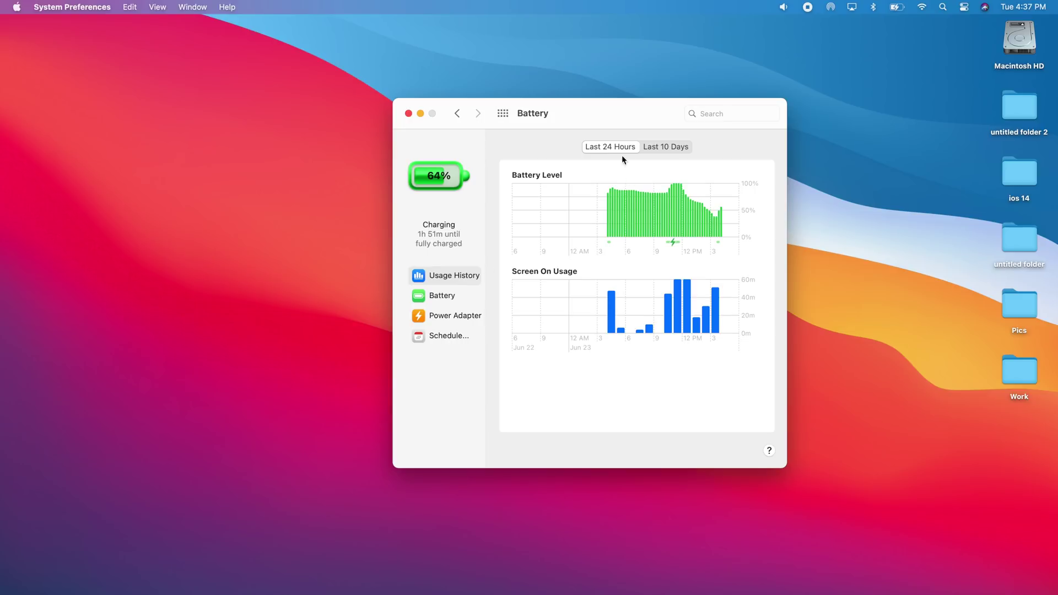
{"action": "left_click", "coordinate": [666, 148]}
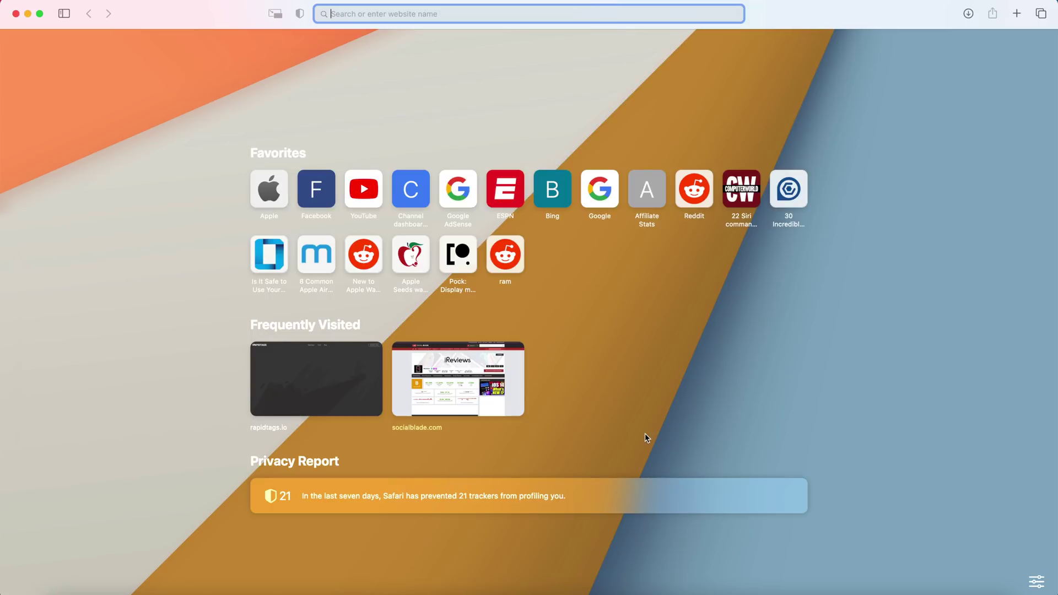
Change the Safari start page background to the pink, beige and dark purple image and close the customization options.
{"action": "left_click", "coordinate": [619, 458]}
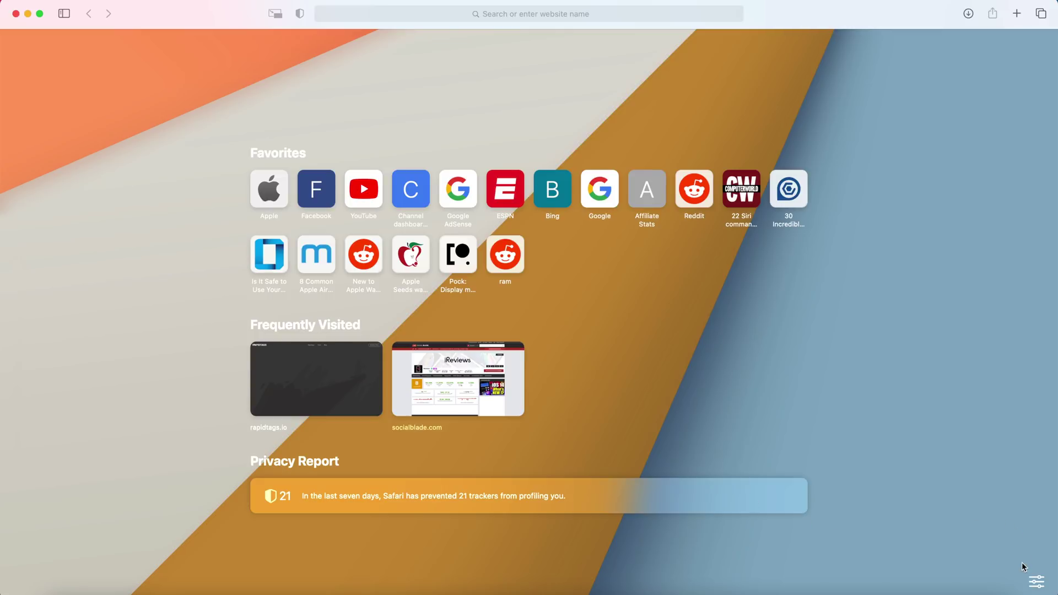
{"action": "left_click", "coordinate": [1044, 588]}
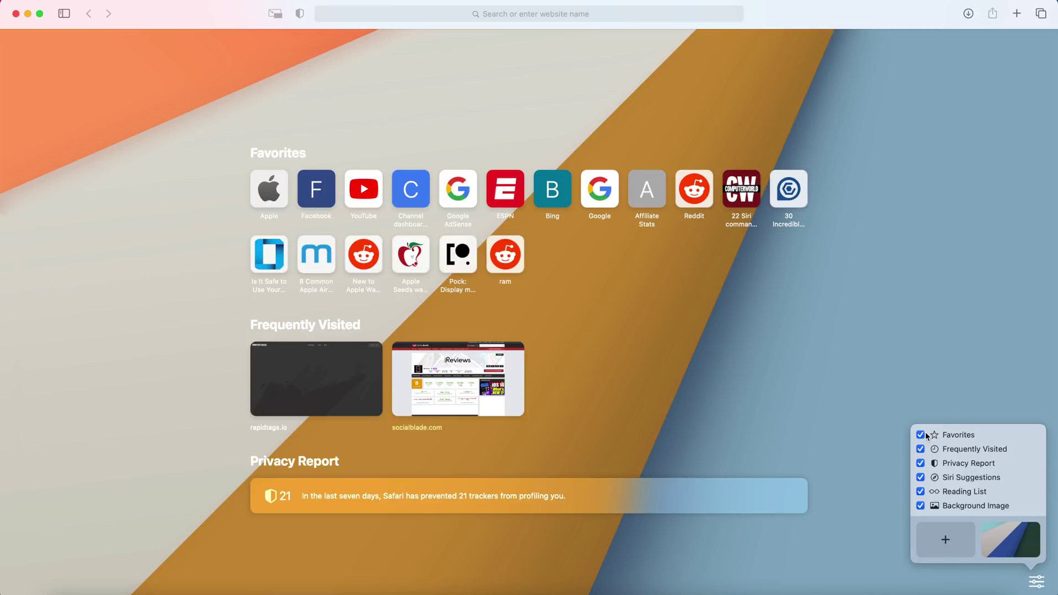
{"action": "left_click", "coordinate": [991, 539]}
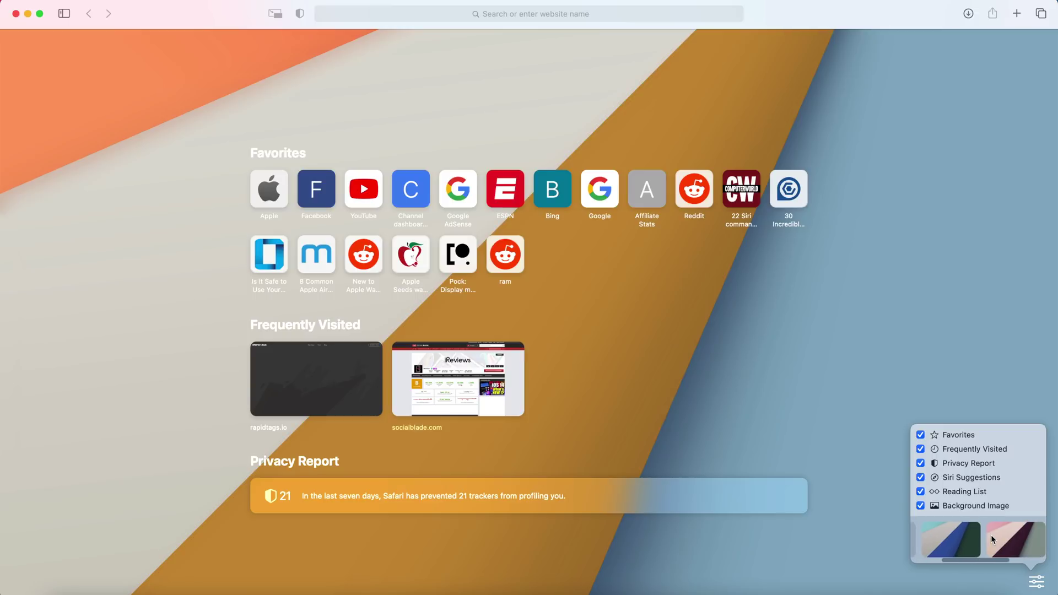
{"action": "scroll", "coordinate": [991, 534], "scroll_direction": "right", "scroll_amount": 3}
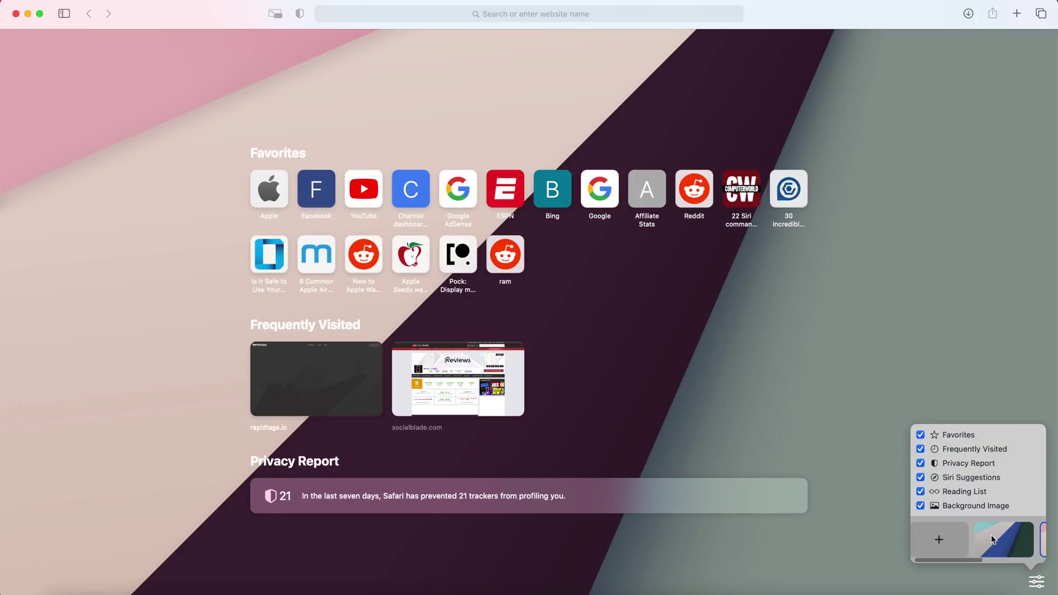
{"action": "scroll", "coordinate": [991, 534], "scroll_direction": "left", "scroll_amount": 5}
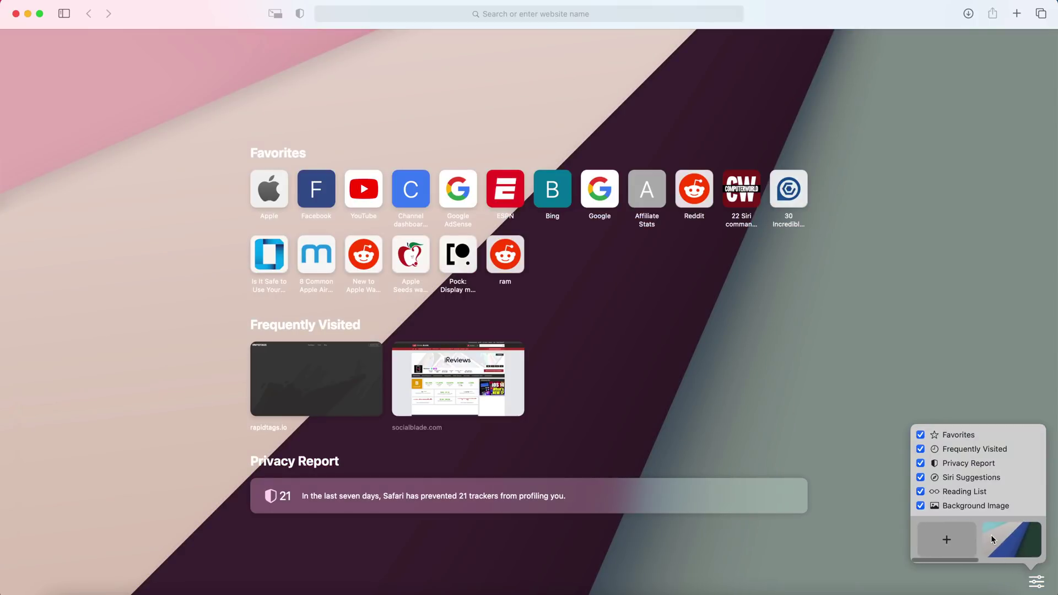
{"action": "left_click", "coordinate": [830, 423]}
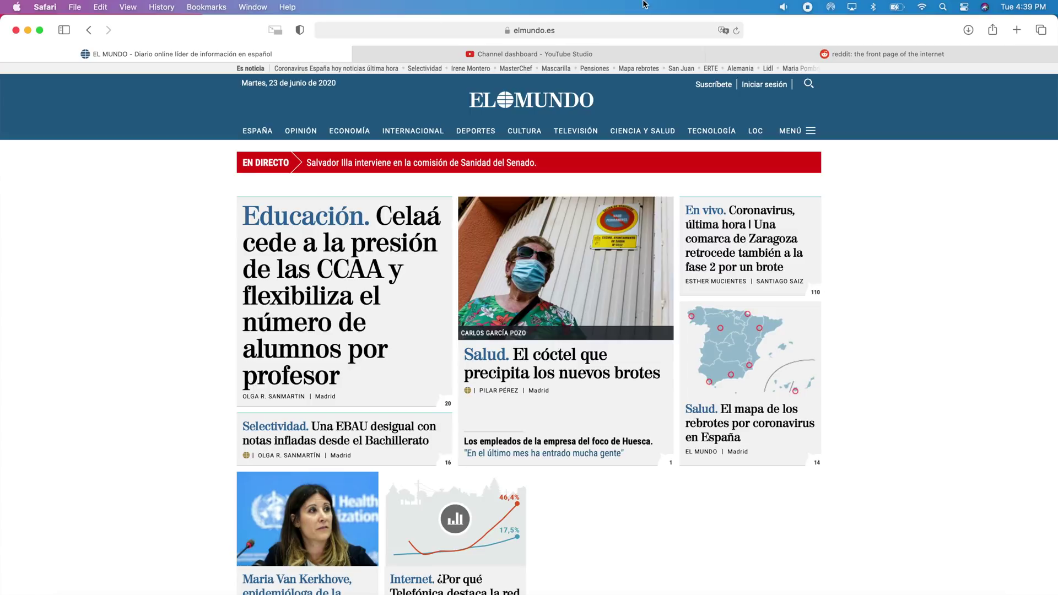
Translate the El Mundo page to English, enabling the translation beta.
{"action": "left_click", "coordinate": [722, 30]}
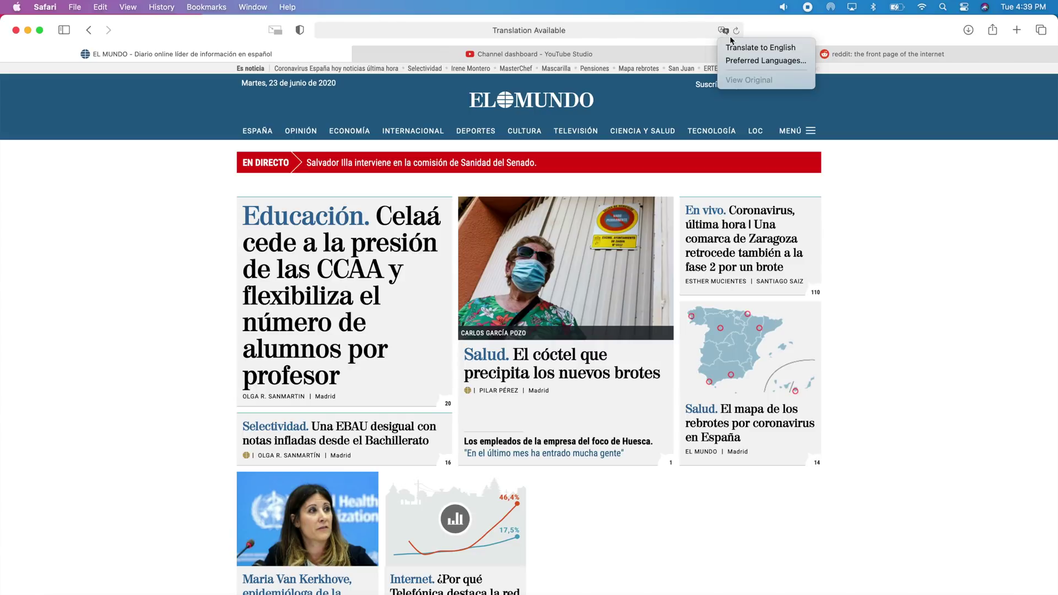
{"action": "left_click", "coordinate": [735, 48]}
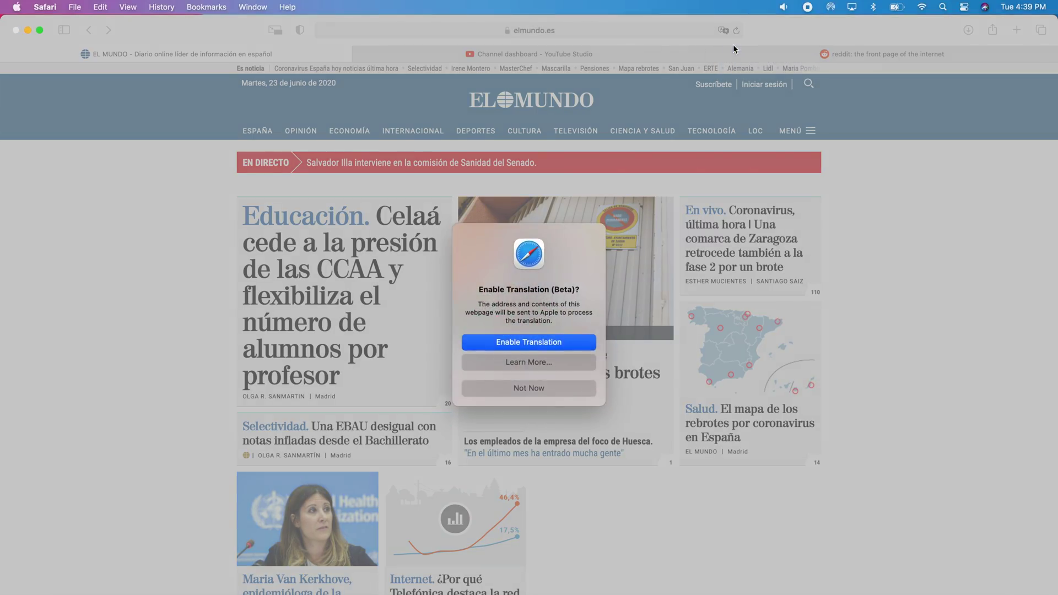
{"action": "left_click", "coordinate": [539, 344]}
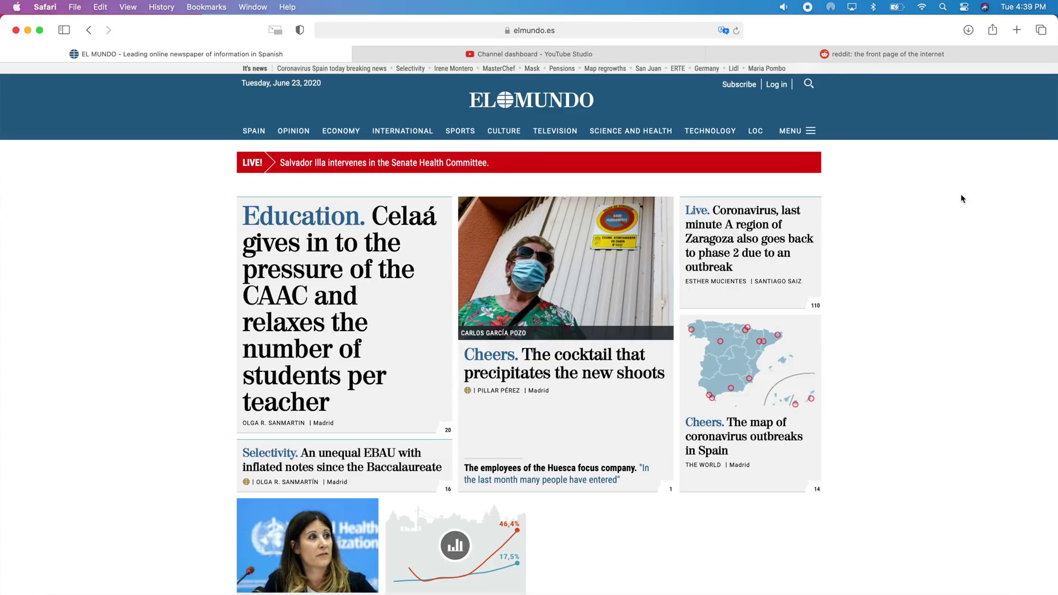
Open a new start page tab, view the overview of all tabs, and return to the El Mundo tab.
{"action": "left_click", "coordinate": [1017, 31]}
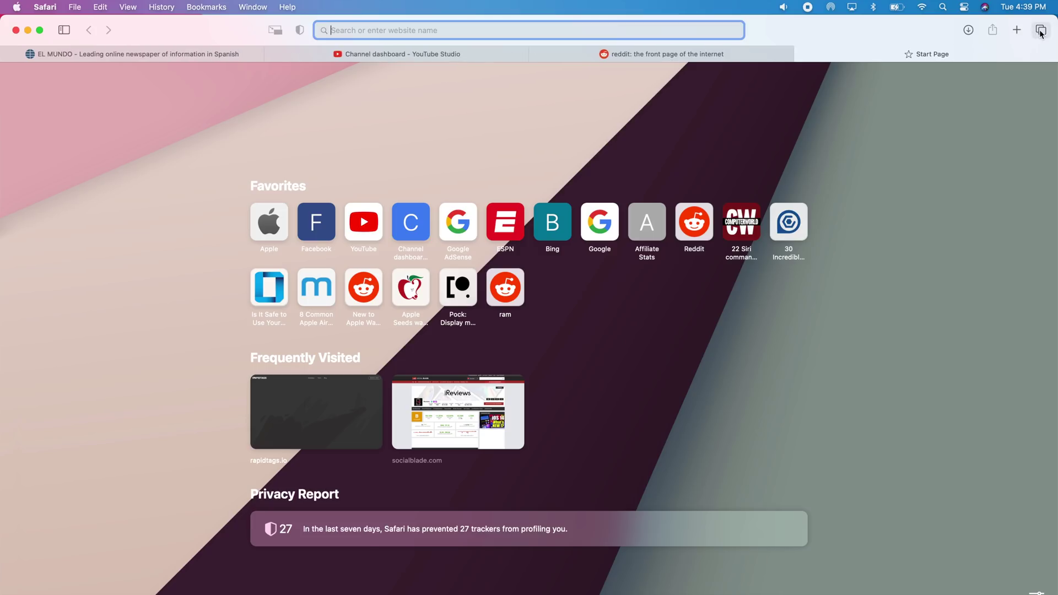
{"action": "left_click", "coordinate": [1041, 31]}
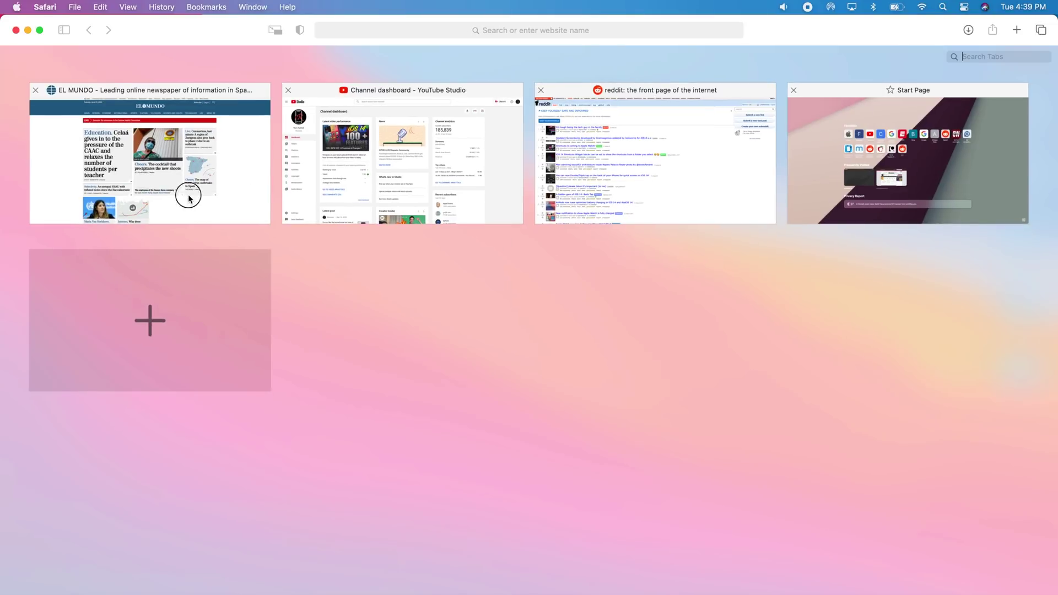
{"action": "left_click", "coordinate": [188, 198]}
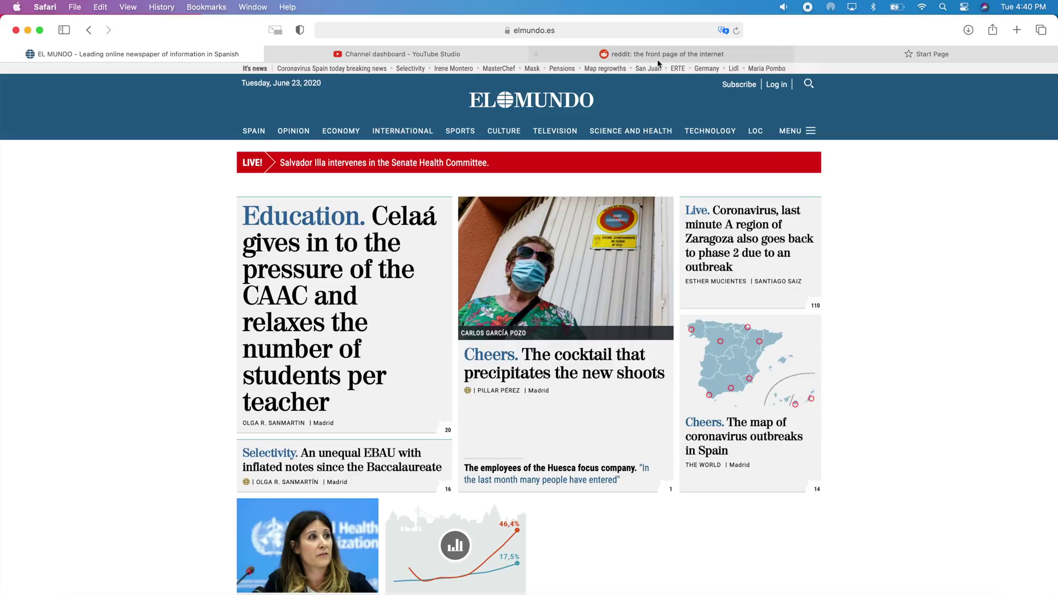
{"action": "mouse_move", "coordinate": [664, 58]}
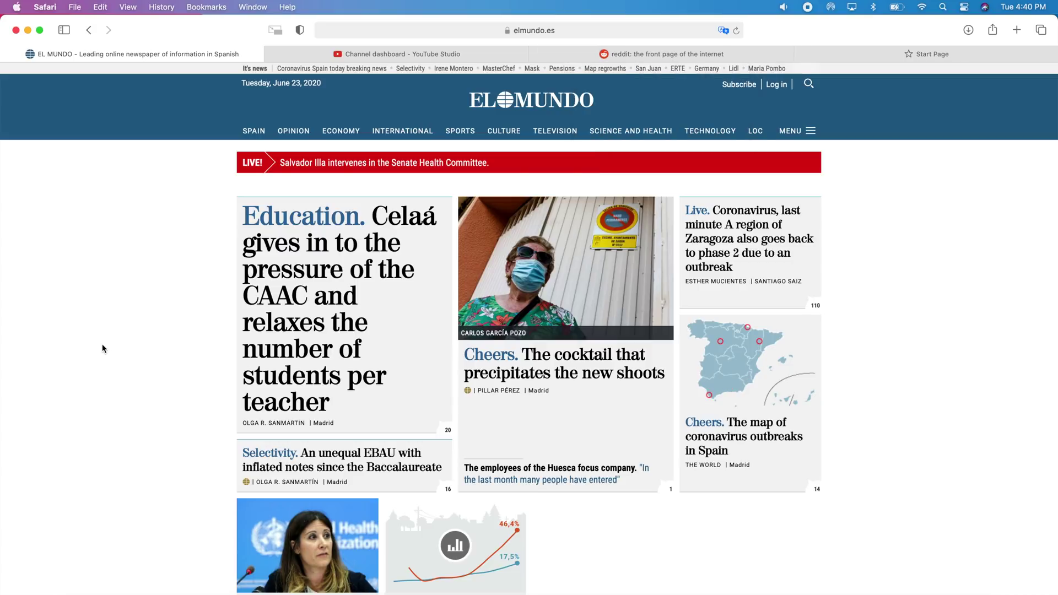
View the privacy report on trackers for elmundo.es and close it.
{"action": "left_click", "coordinate": [300, 33]}
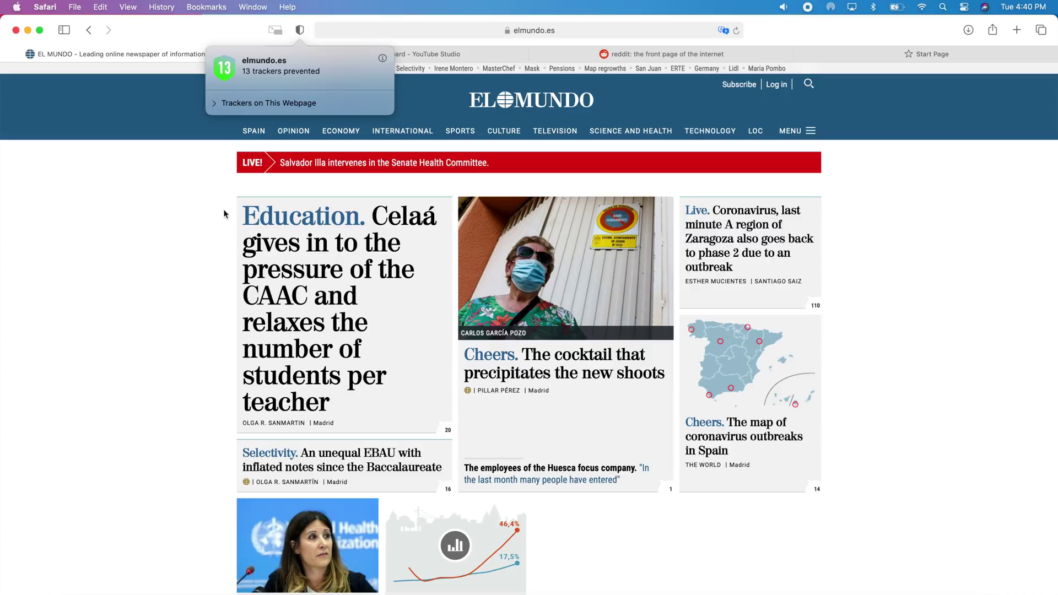
{"action": "left_click", "coordinate": [203, 271]}
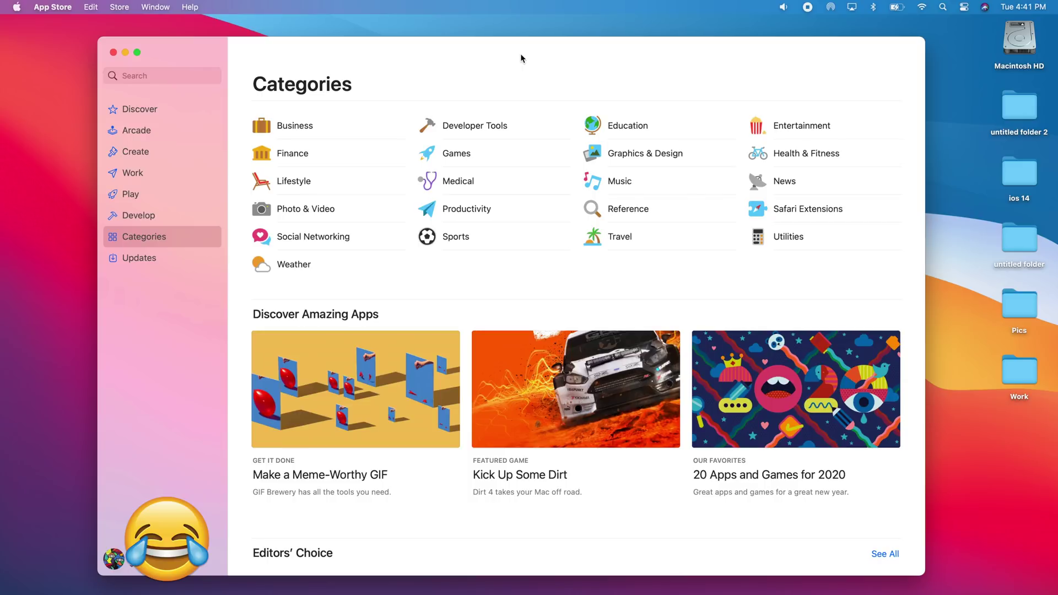
Open the Safari Extensions category.
{"action": "left_click", "coordinate": [806, 208]}
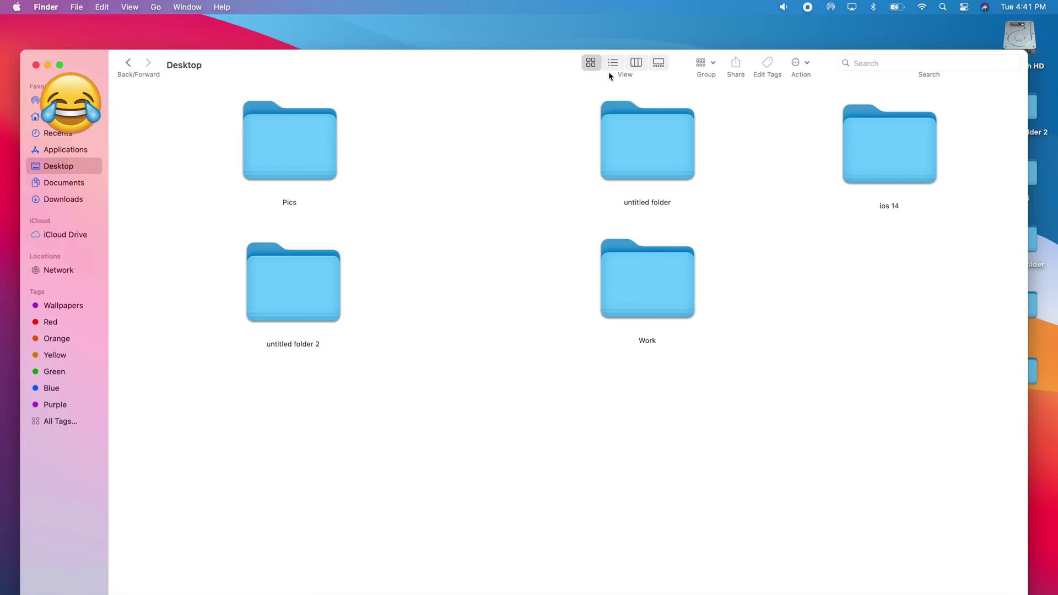
Show the Desktop folder's contents in gallery view and in column view.
{"action": "left_click", "coordinate": [657, 64]}
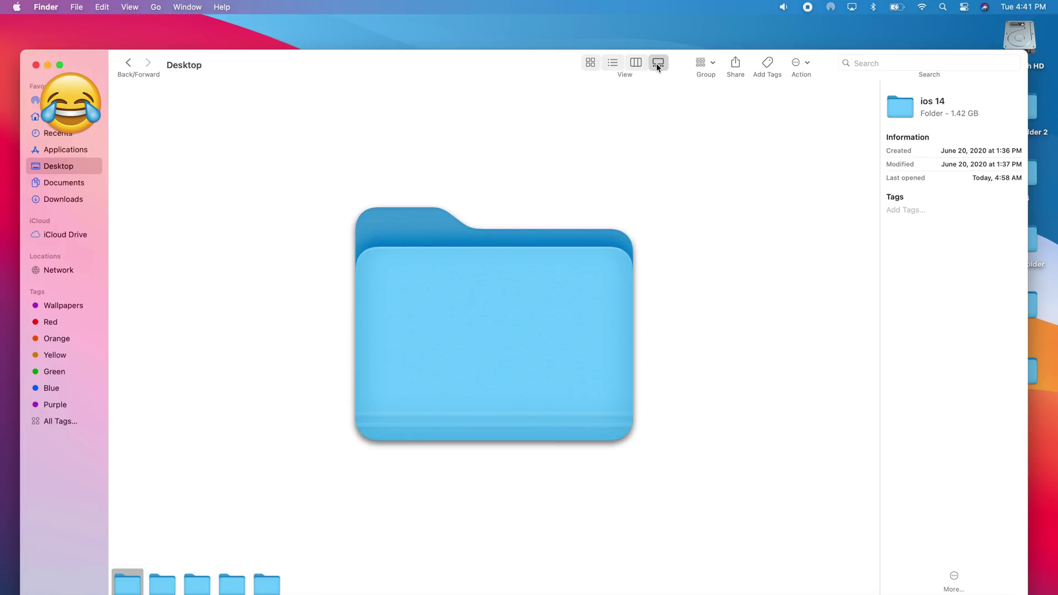
{"action": "left_click", "coordinate": [641, 65]}
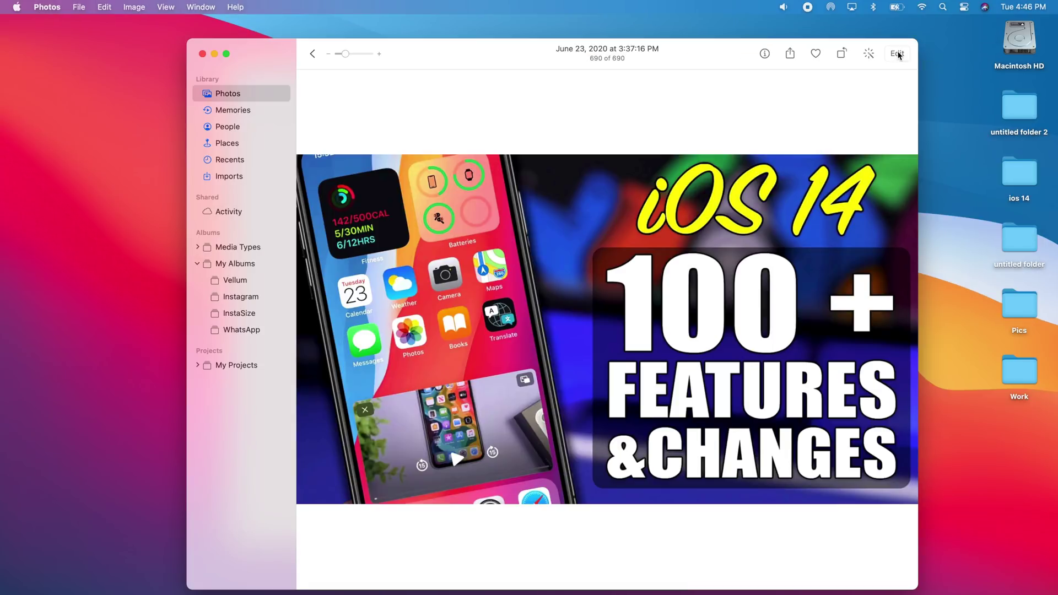
Open the iOS 14 image for editing, view its info with the caption field, and exit without changes.
{"action": "left_click", "coordinate": [898, 54]}
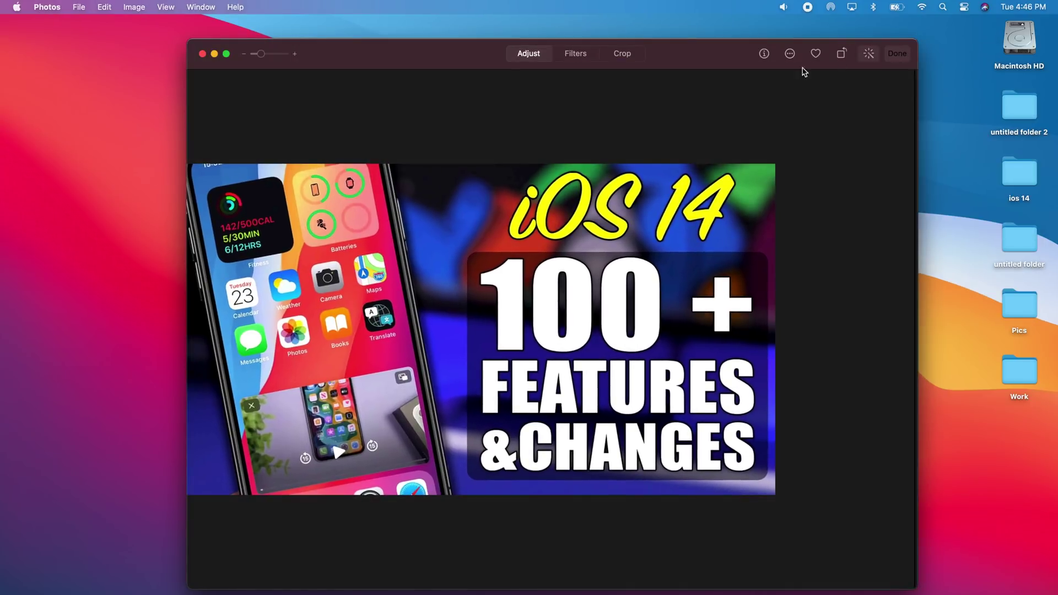
{"action": "left_click", "coordinate": [764, 54]}
{"action": "left_click", "coordinate": [467, 273]}
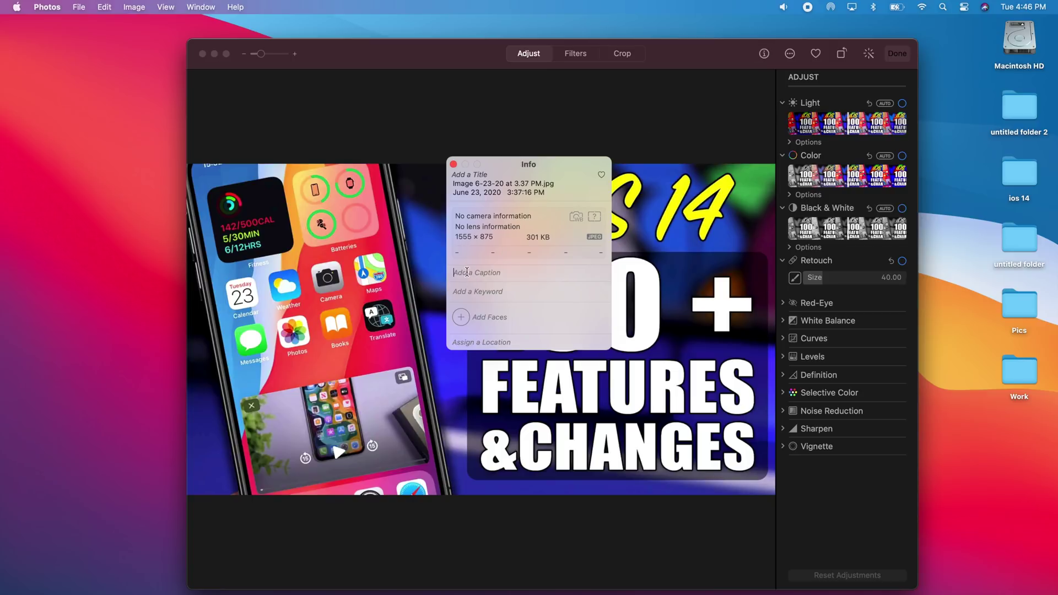
{"action": "left_click", "coordinate": [453, 165]}
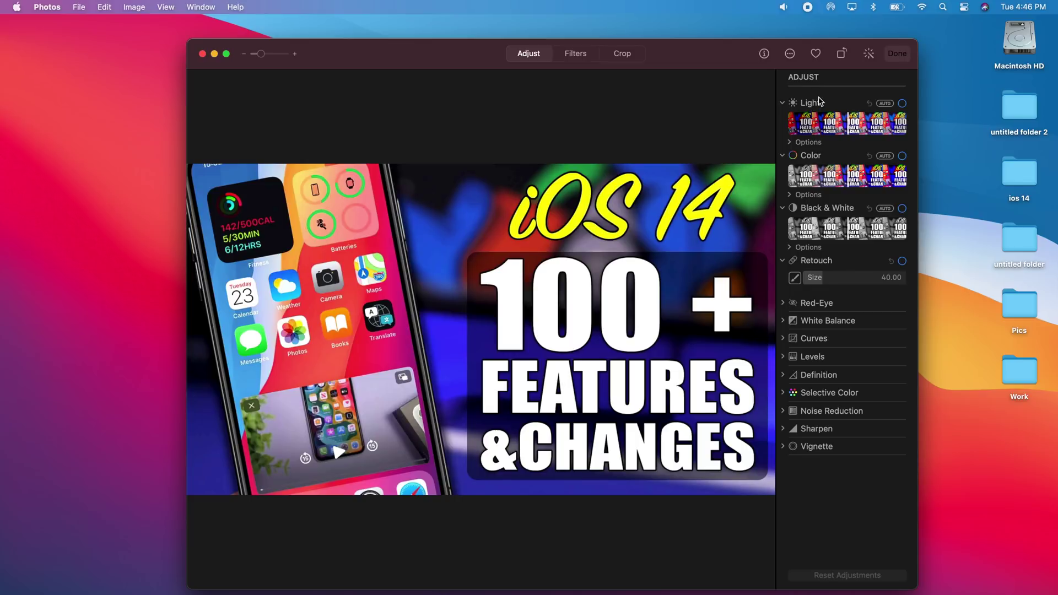
{"action": "left_click", "coordinate": [897, 53]}
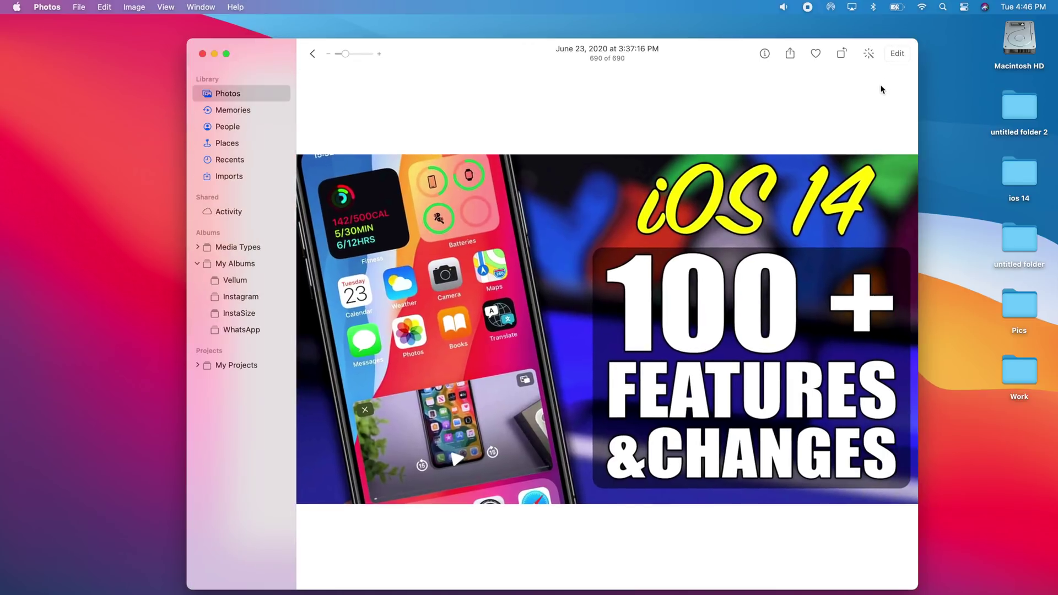
Reopen the image for editing, apply the Vivid Warm filter, and reduce the filter's intensity.
{"action": "left_click", "coordinate": [896, 55]}
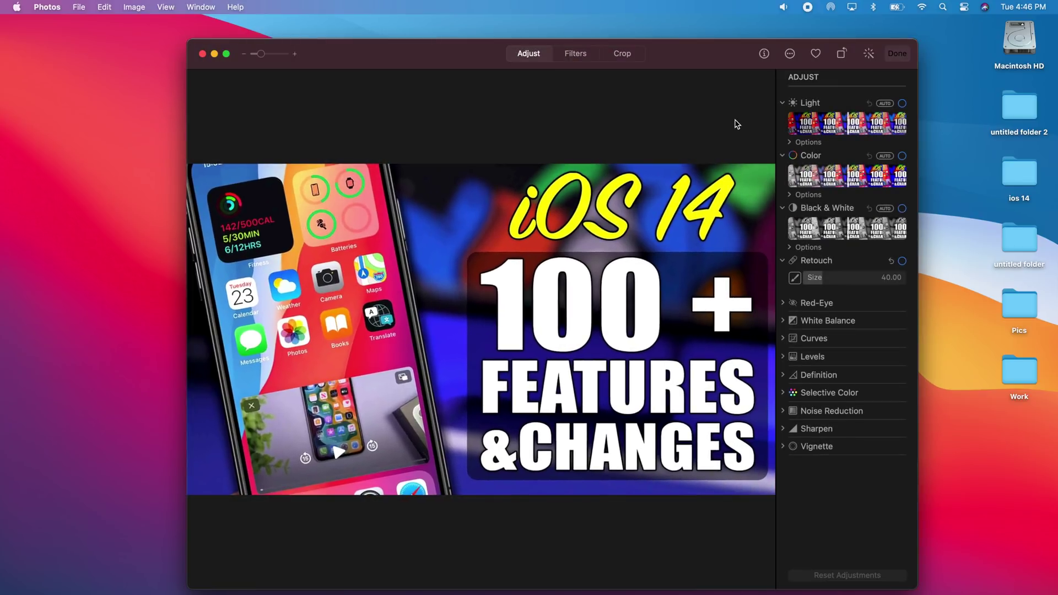
{"action": "left_click", "coordinate": [580, 53]}
{"action": "left_click", "coordinate": [827, 158]}
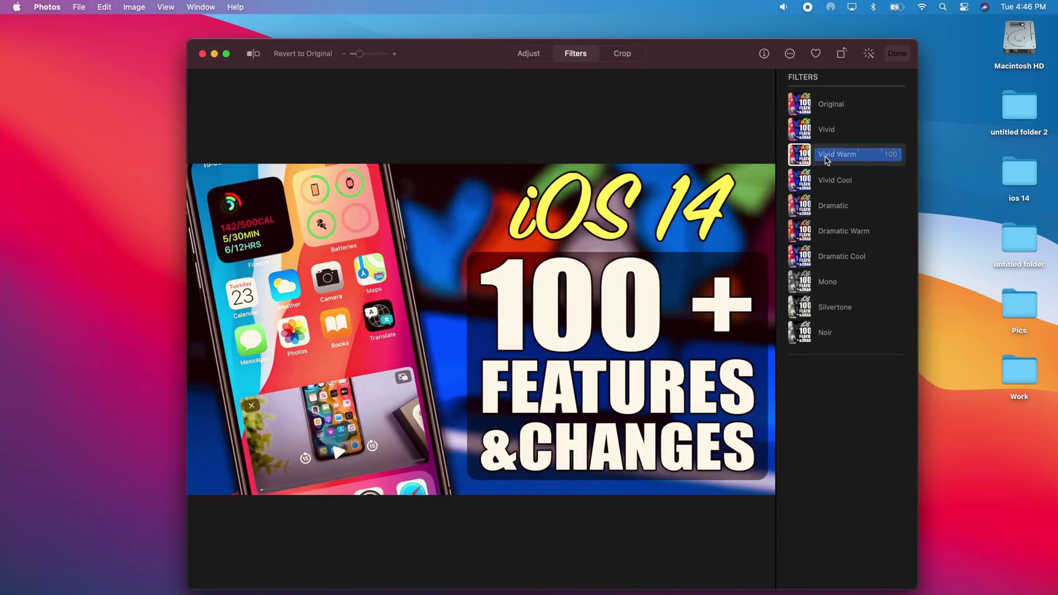
{"action": "mouse_move", "coordinate": [882, 160]}
{"action": "left_mouse_down"}
{"action": "mouse_move", "coordinate": [837, 159]}
{"action": "mouse_move", "coordinate": [862, 158]}
{"action": "left_mouse_up"}
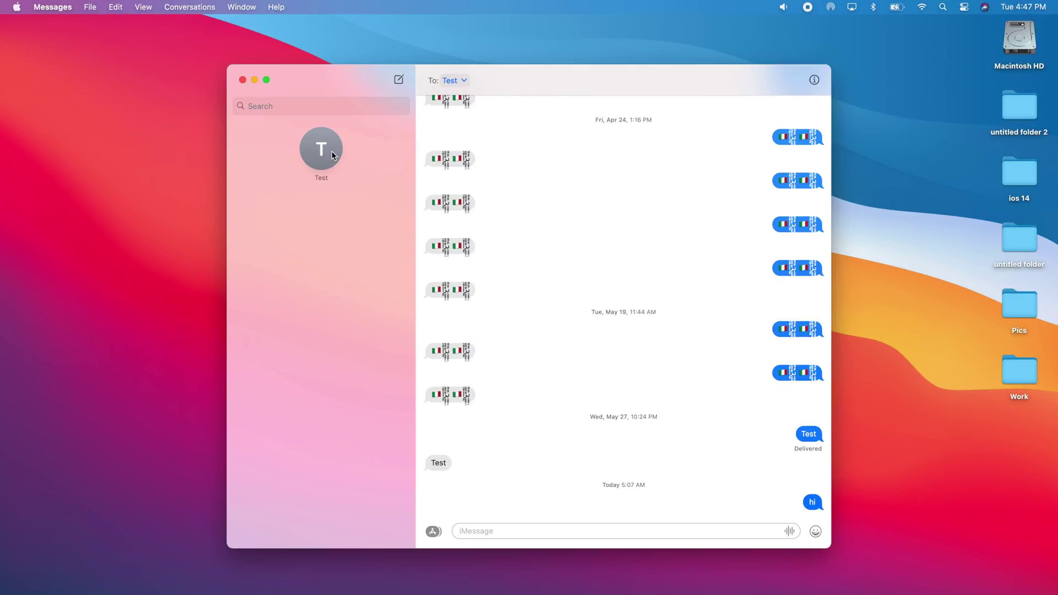
View the options for the pinned Test conversation and the search suggestions, and close the search.
{"action": "right_click", "coordinate": [333, 159]}
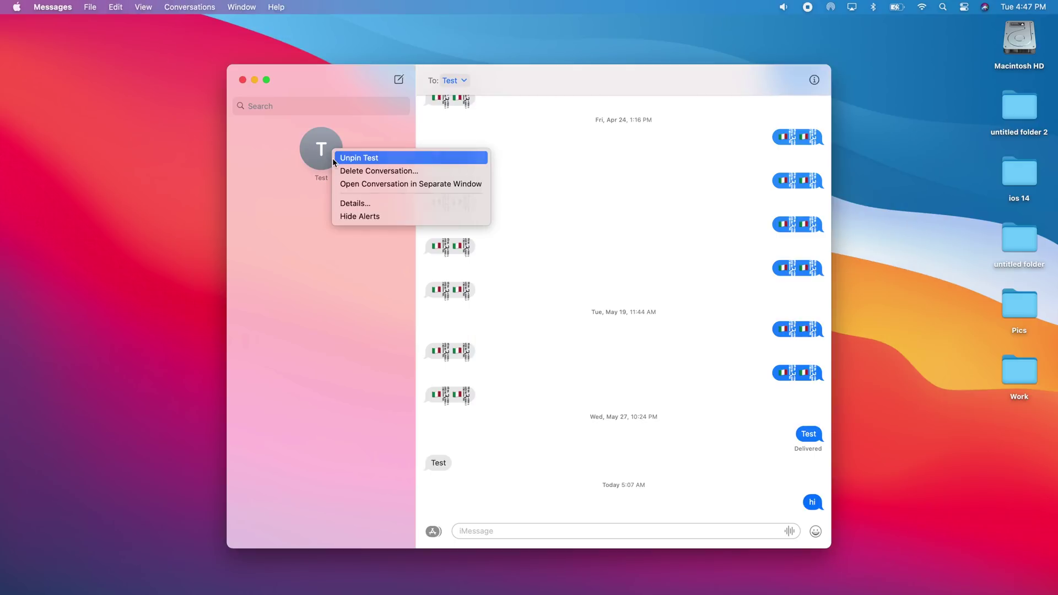
{"action": "left_click", "coordinate": [333, 107]}
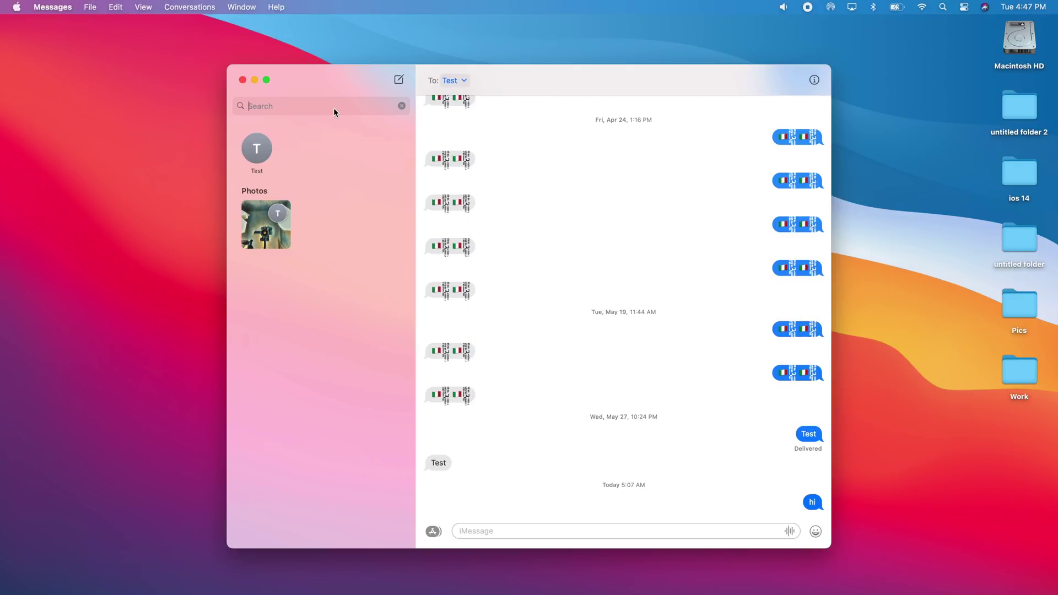
{"action": "left_click", "coordinate": [402, 106]}
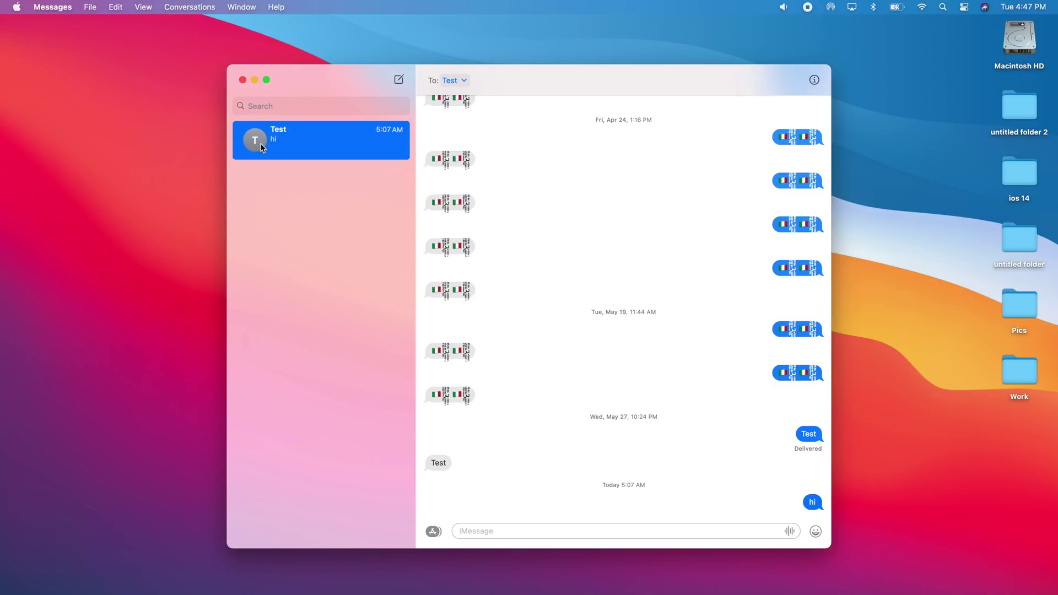
Pin the Test conversation.
{"action": "scroll", "coordinate": [257, 144], "scroll_direction": "left", "scroll_amount": 5}
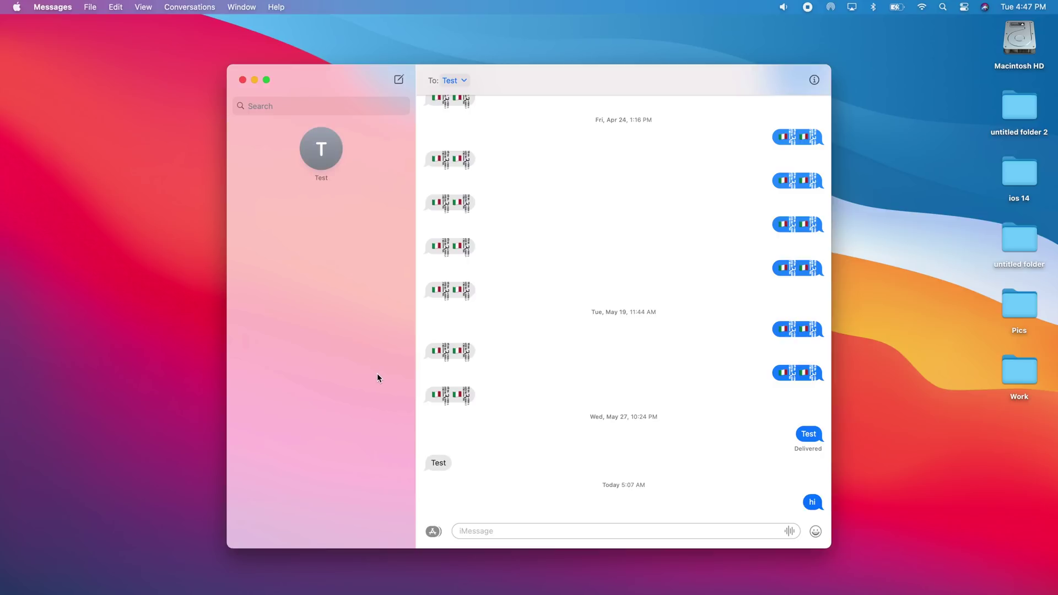
View the #images picker in the Test conversation, close it, and reopen the list of message apps.
{"action": "left_click", "coordinate": [434, 532]}
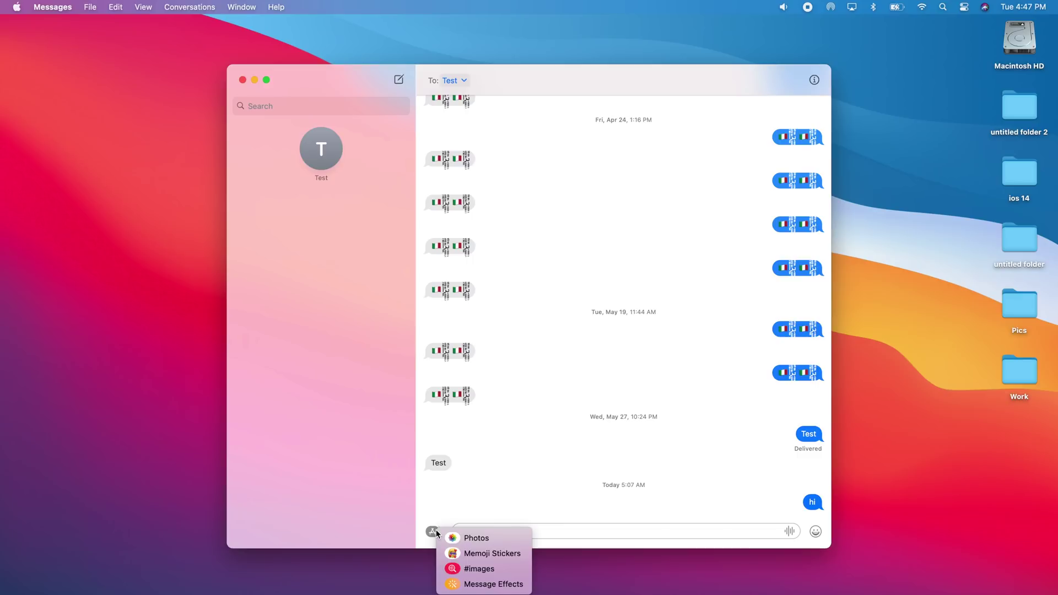
{"action": "left_click", "coordinate": [468, 570]}
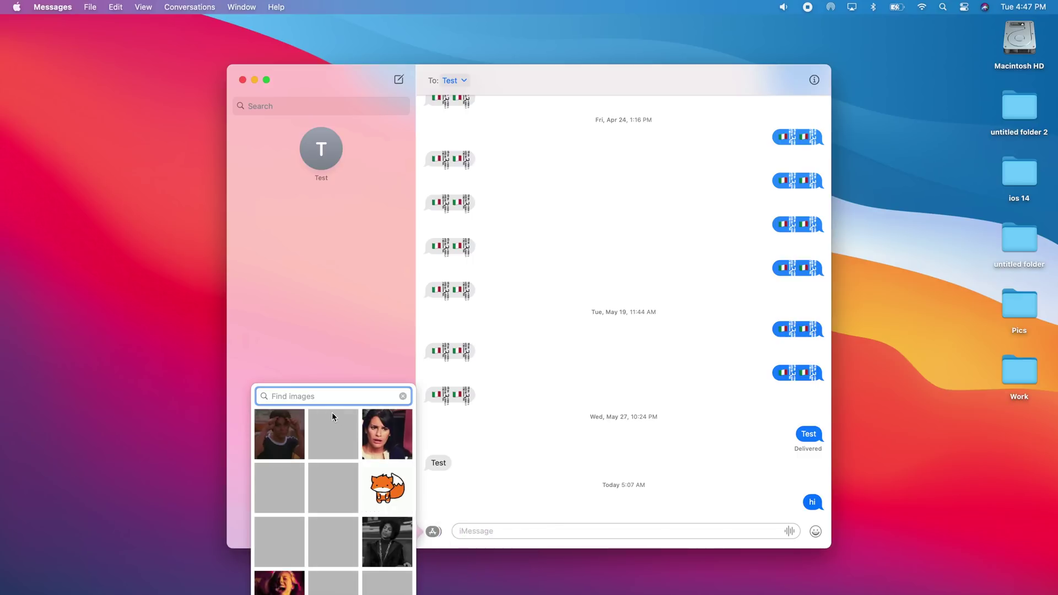
{"action": "left_click", "coordinate": [479, 531]}
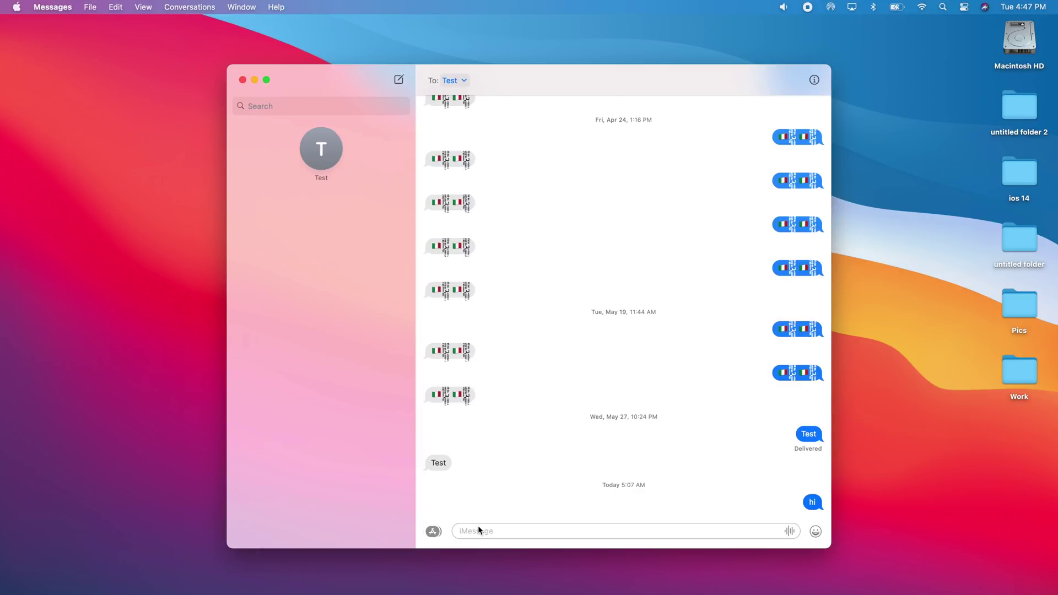
{"action": "left_click", "coordinate": [433, 532]}
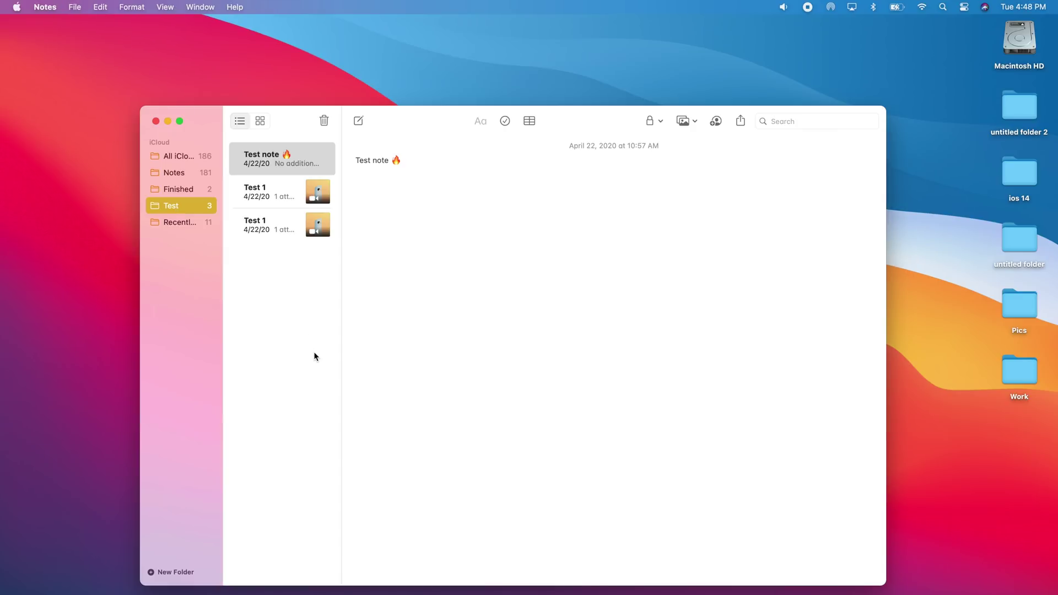
Look through both Test 1 notes in the Test folder and return to the Test note.
{"action": "left_click", "coordinate": [276, 203]}
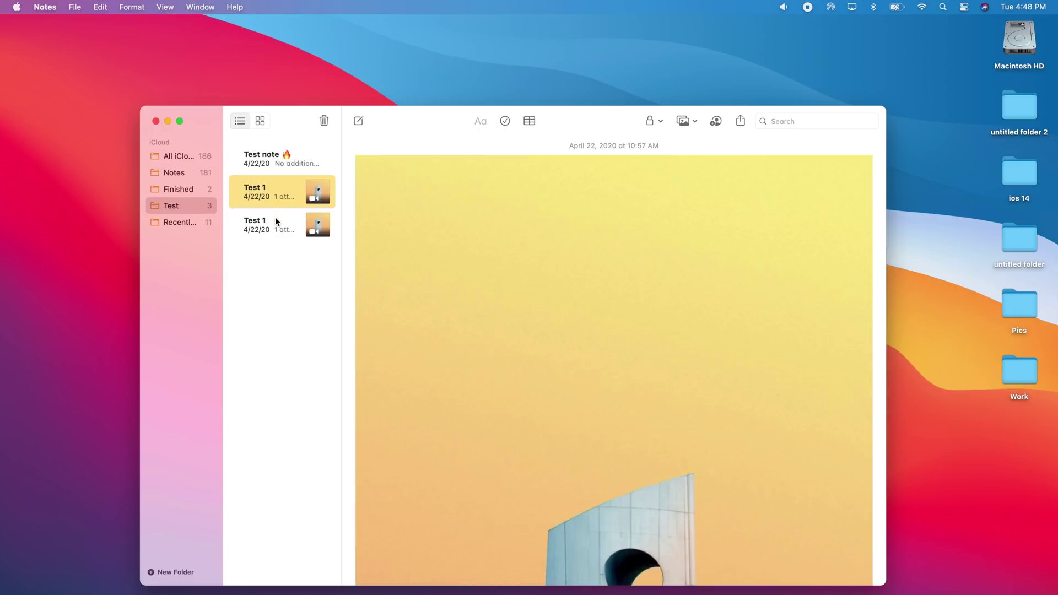
{"action": "left_click", "coordinate": [276, 221]}
{"action": "left_click", "coordinate": [280, 161]}
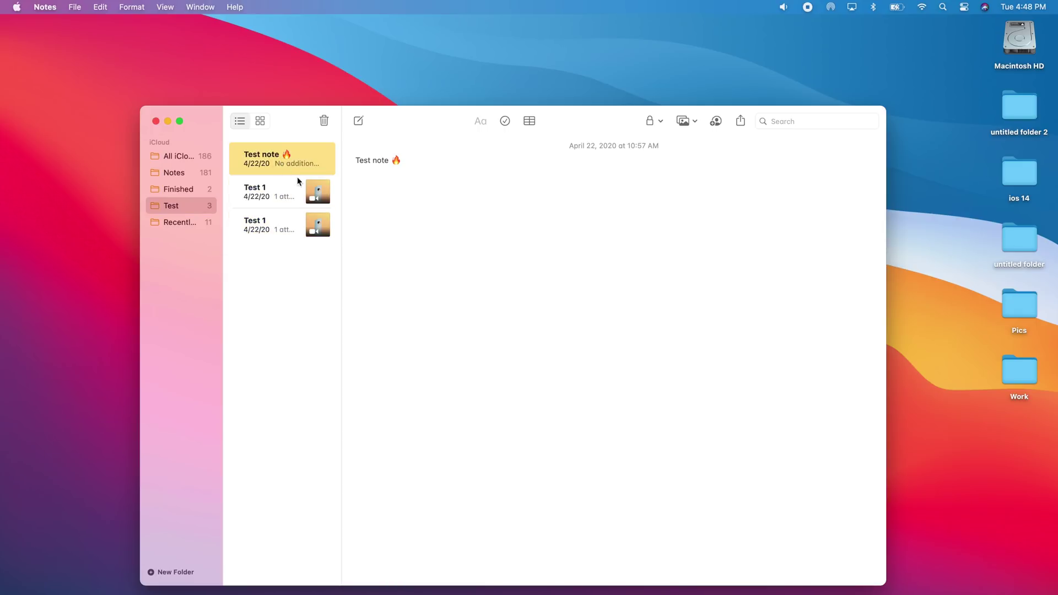
Search the notes for "test" and return to the Test folder.
{"action": "left_click", "coordinate": [830, 119]}
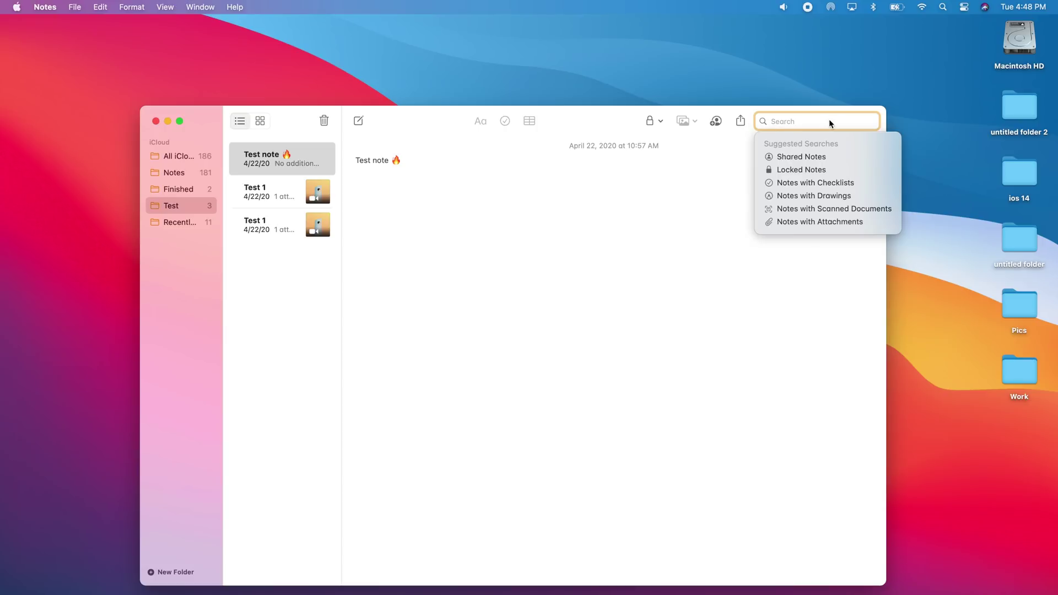
{"action": "type", "text": "test"}
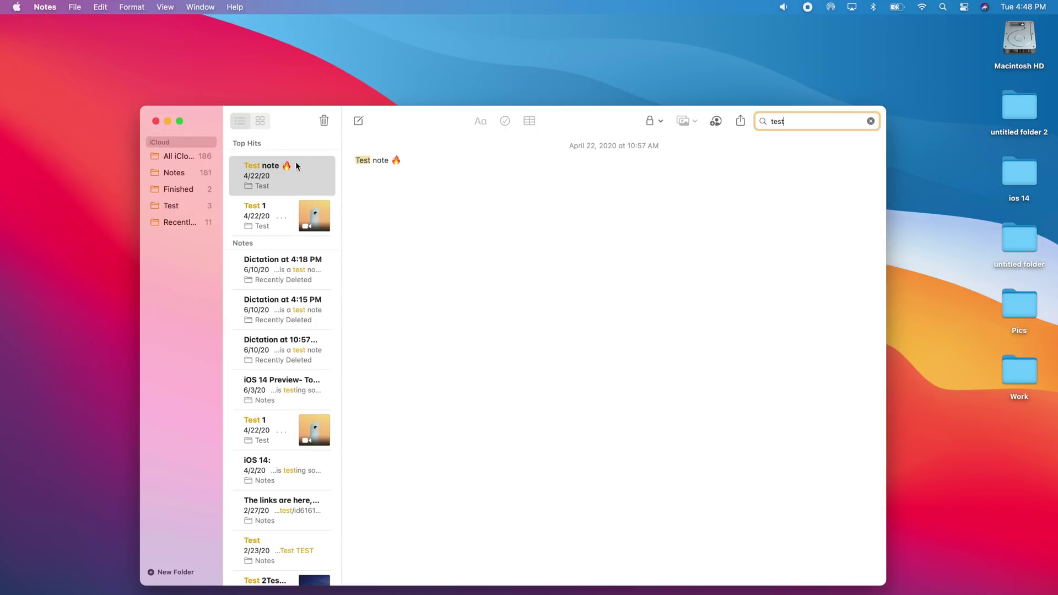
{"action": "left_click", "coordinate": [178, 207]}
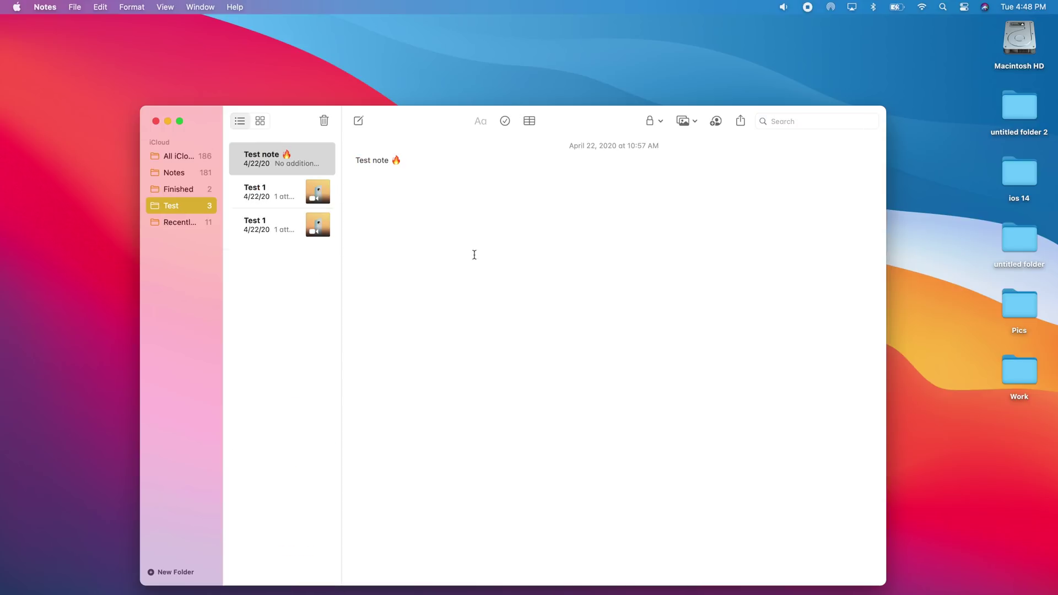
Select the Test note's line of text, view the available text styles, and close the style options.
{"action": "left_click", "coordinate": [271, 157]}
{"action": "triple_click", "coordinate": [374, 164]}
{"action": "left_click", "coordinate": [484, 120]}
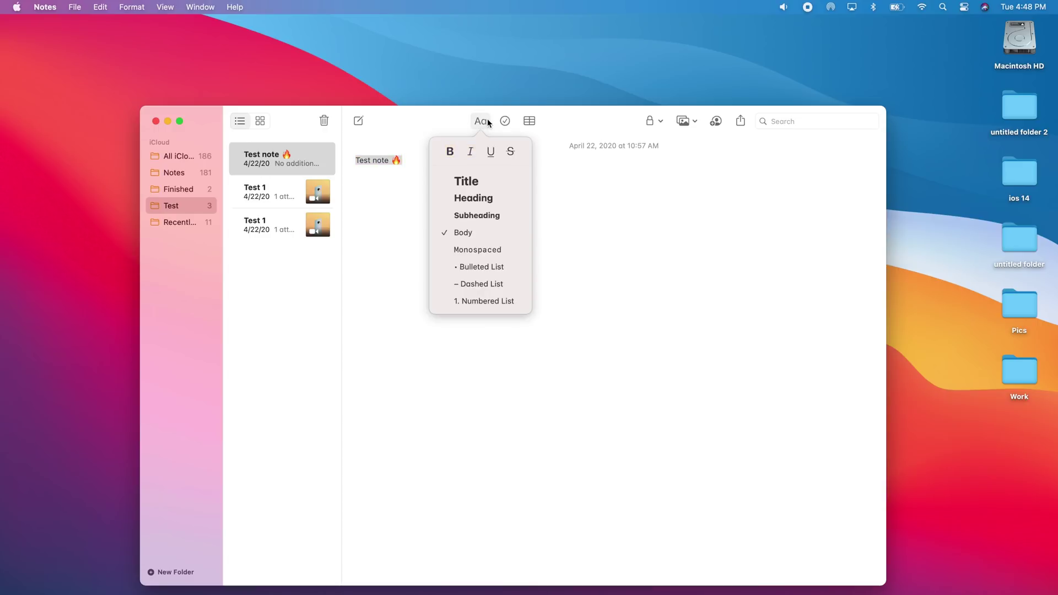
{"action": "left_click", "coordinate": [470, 159]}
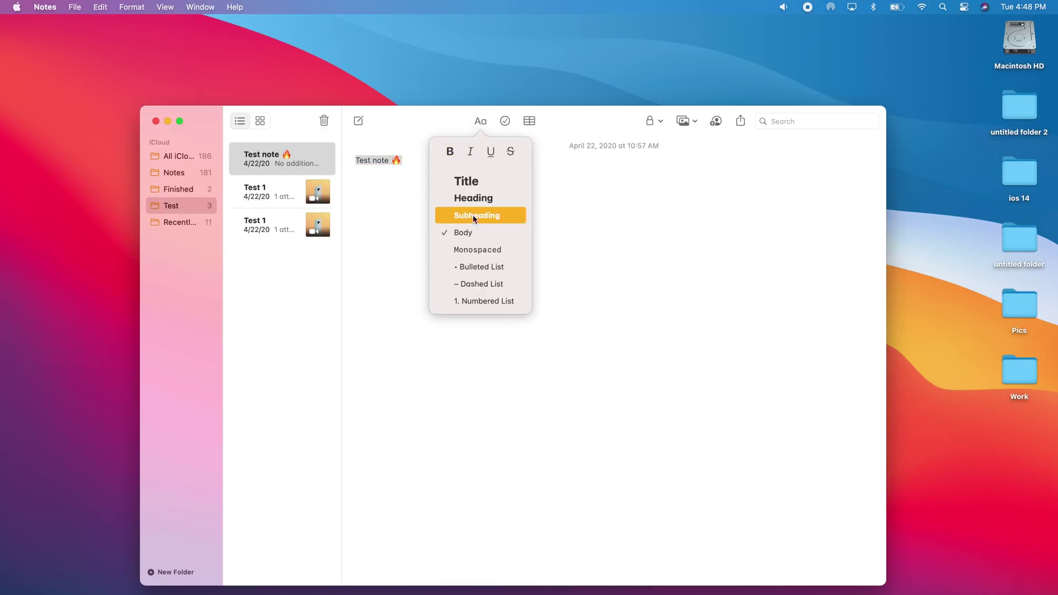
{"action": "left_click", "coordinate": [524, 177]}
{"action": "left_click", "coordinate": [615, 243]}
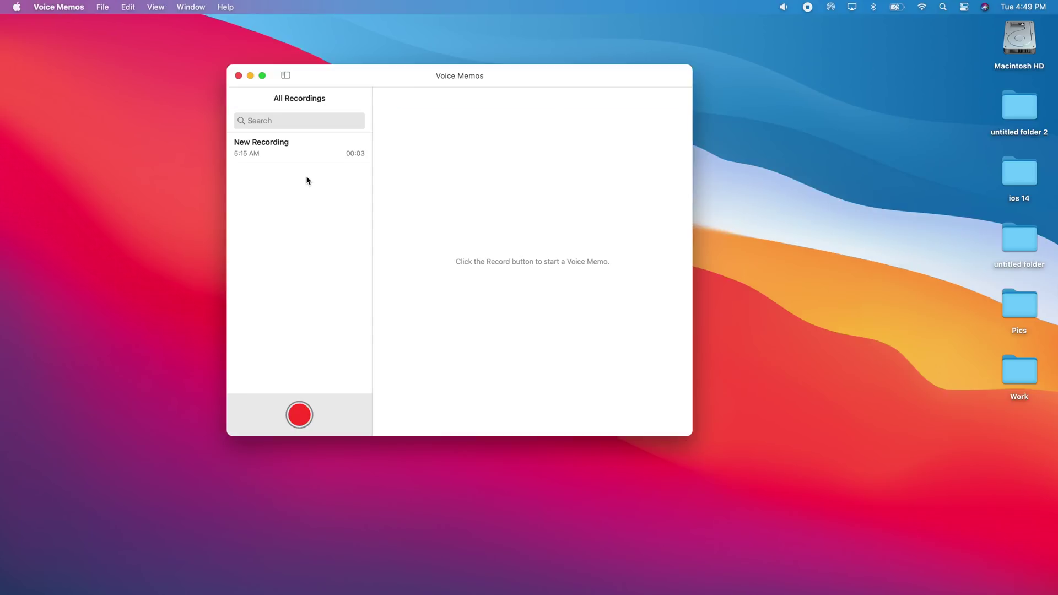
Show the Voice Memos folder list and look through the Favorites and Test folders.
{"action": "left_click", "coordinate": [286, 75]}
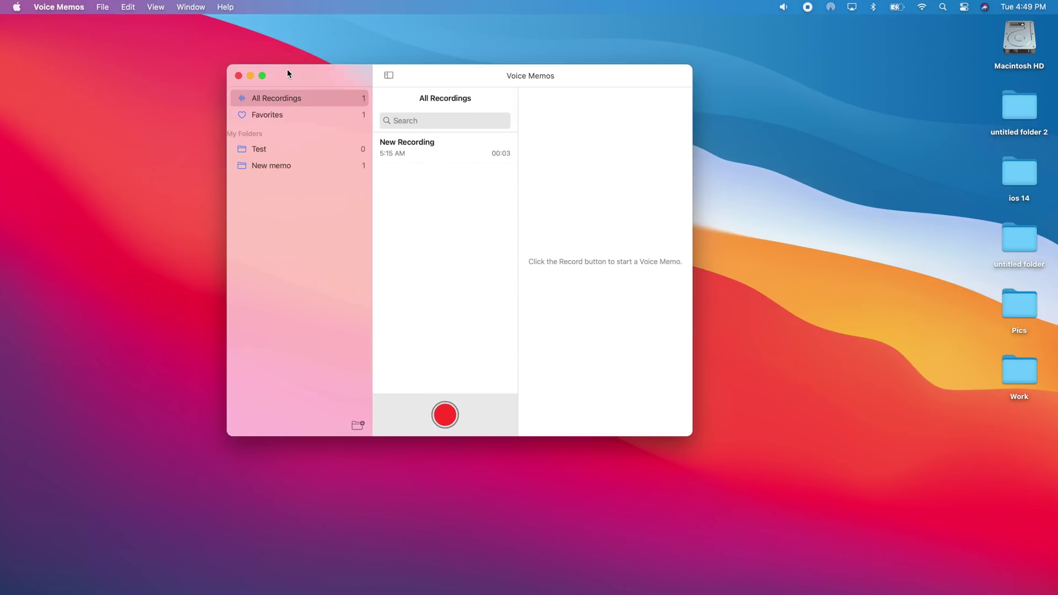
{"action": "left_click", "coordinate": [284, 115]}
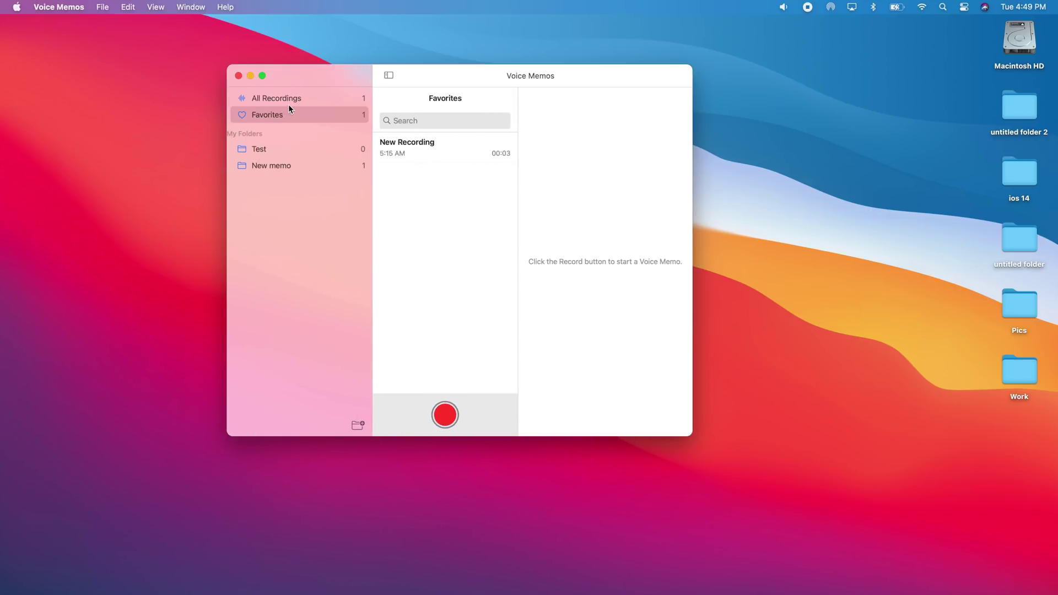
{"action": "left_click", "coordinate": [289, 105]}
{"action": "left_click", "coordinate": [285, 151]}
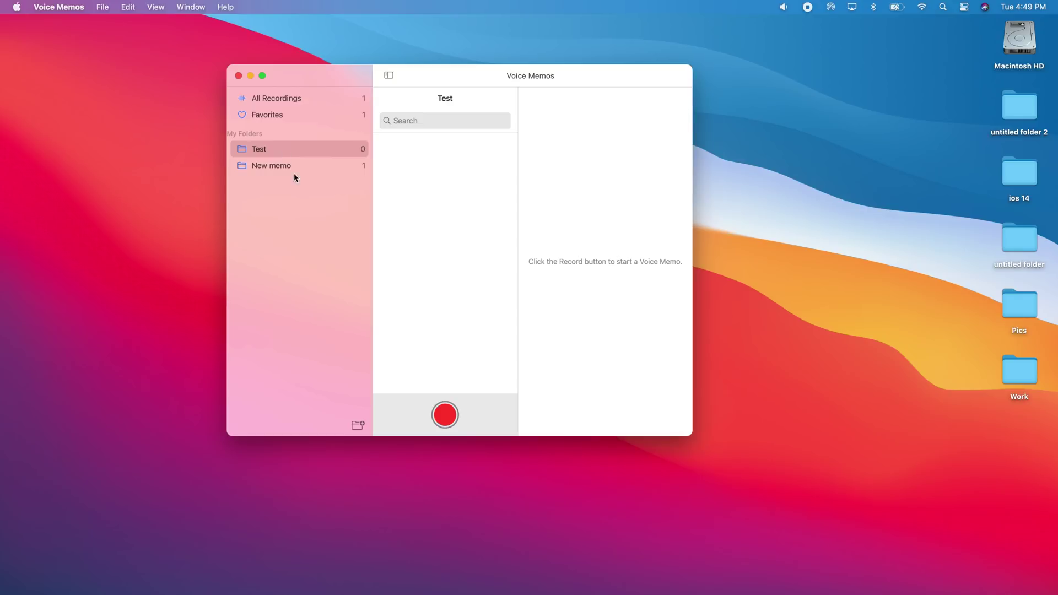
View the prompt for creating a new recordings folder, cancel it, and return to Favorites.
{"action": "left_click", "coordinate": [357, 425]}
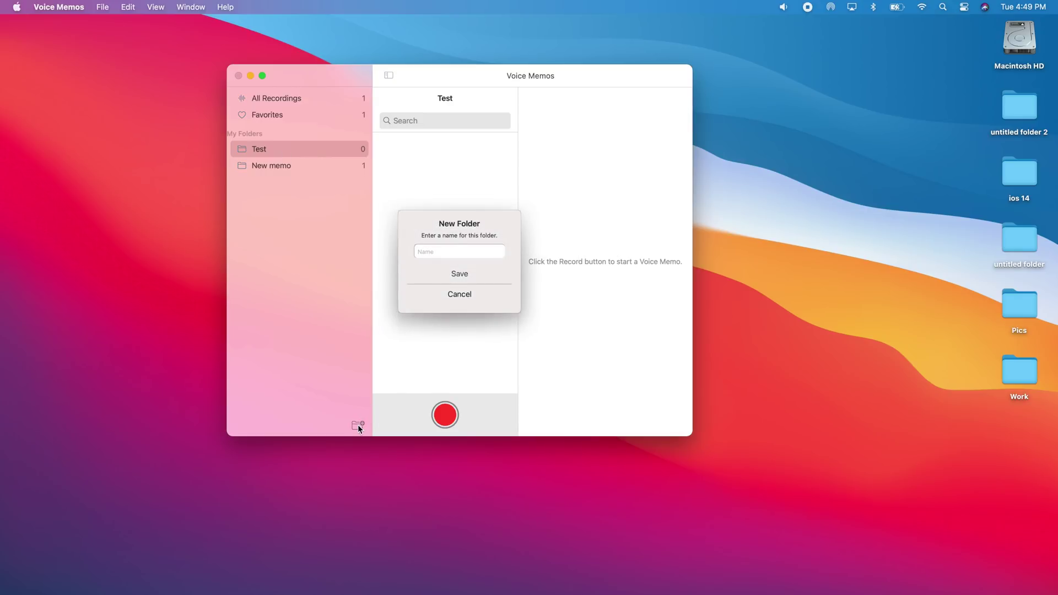
{"action": "left_click", "coordinate": [457, 292]}
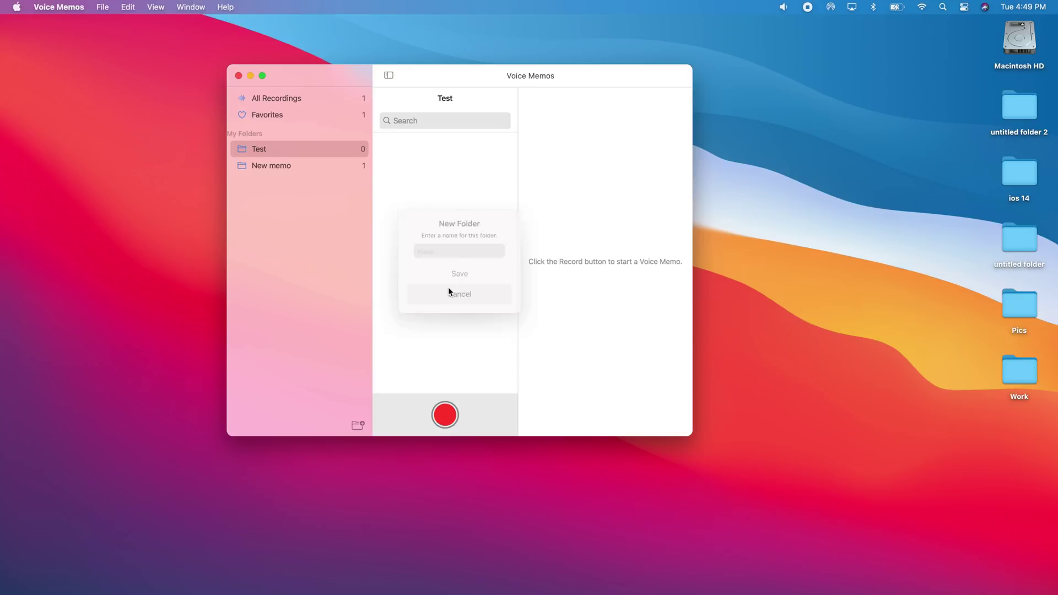
{"action": "left_click", "coordinate": [309, 117]}
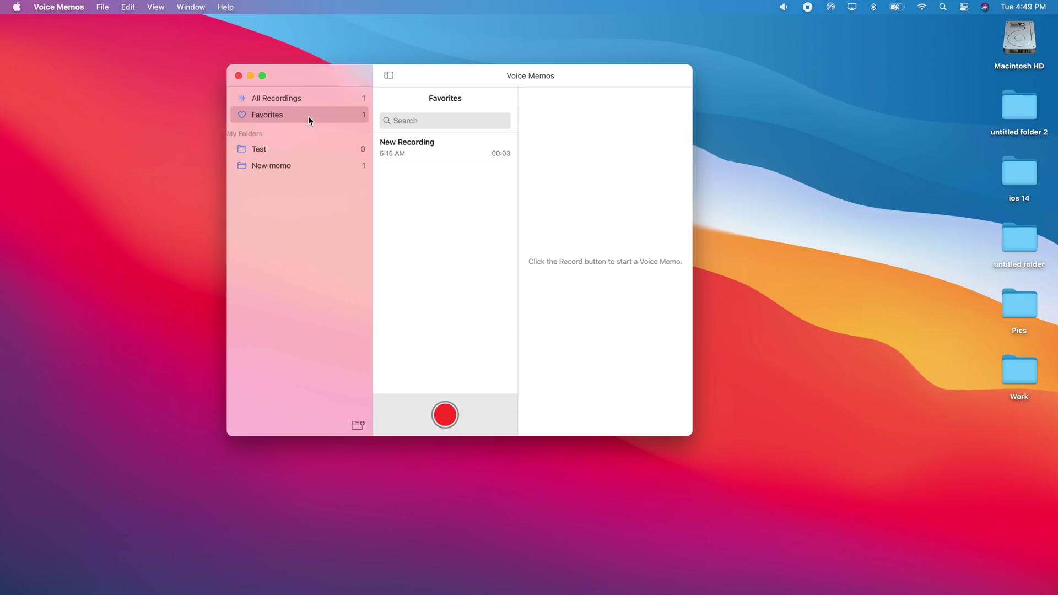
Switch to the Music app to view its Listen Now page.
{"action": "left_click", "coordinate": [480, 583]}
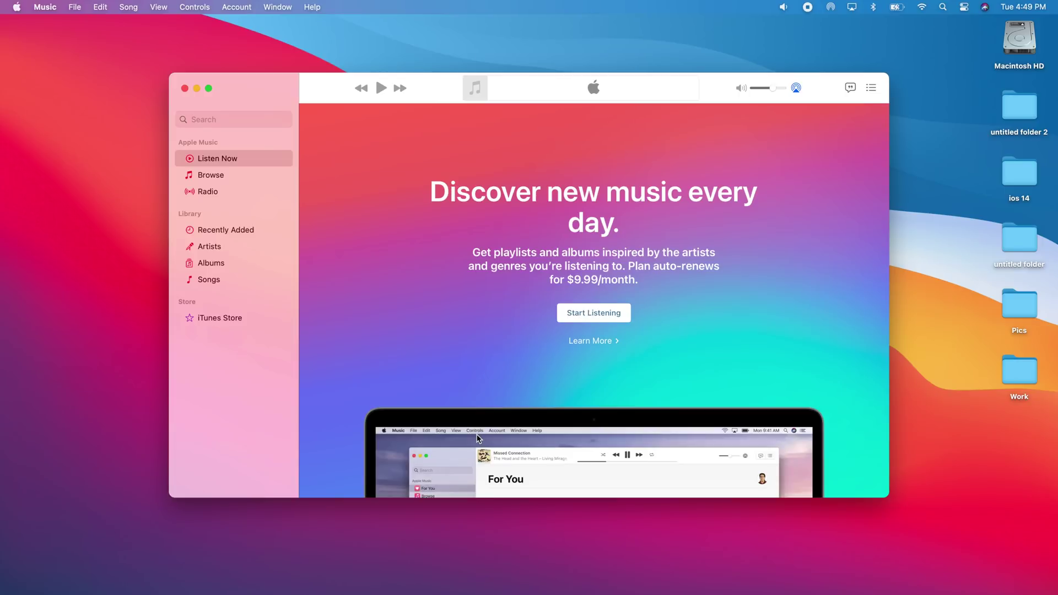